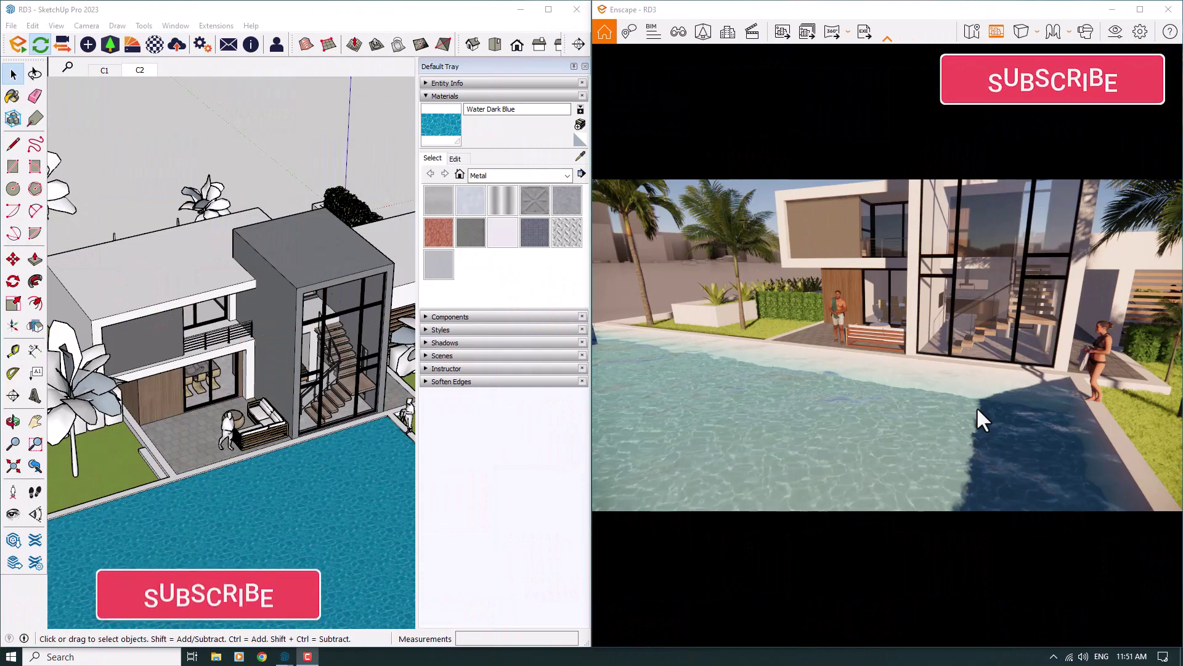
# Step: Maximise the render window and examine the villa and pool from several angles and distances
pyautogui.moveTo(978, 407); pyautogui.dragTo(1174, 121)
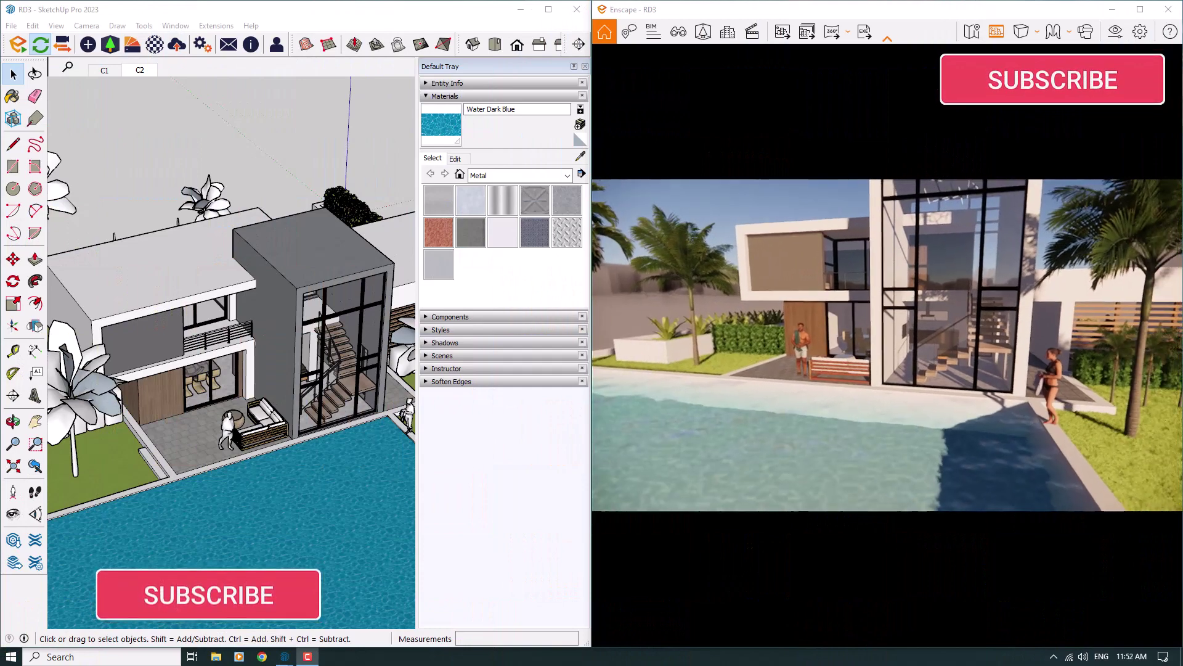
pyautogui.click(1140, 9)
pyautogui.click(313, 658)
pyautogui.press('s')
pyautogui.press('w')
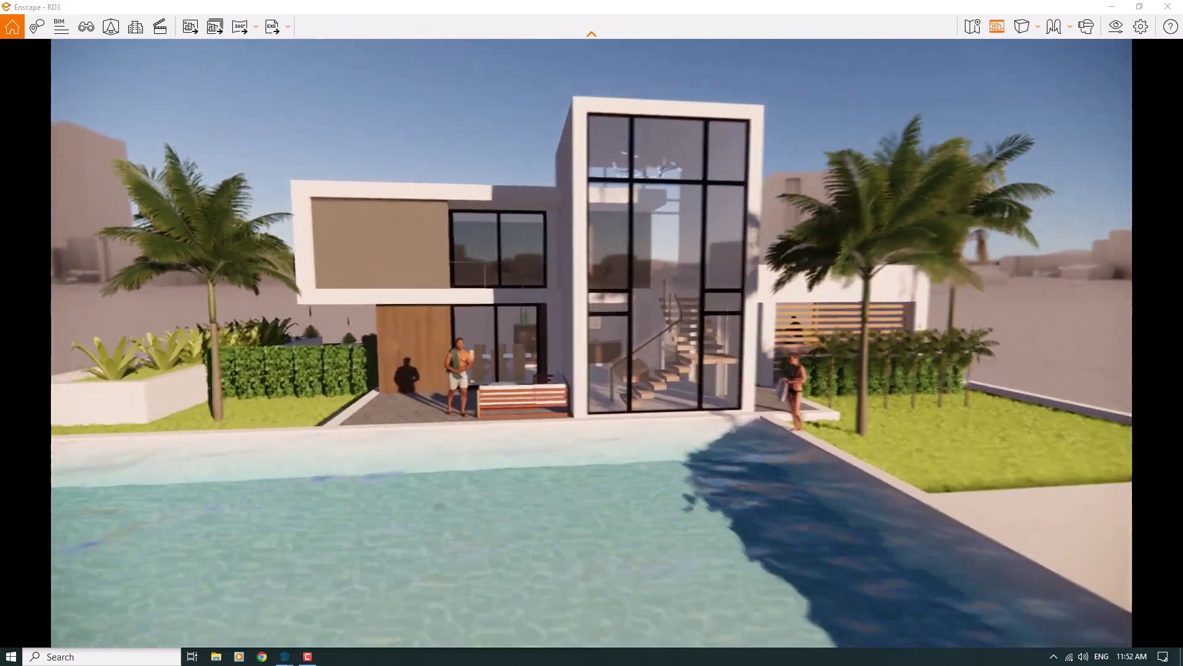
pyautogui.press('d')
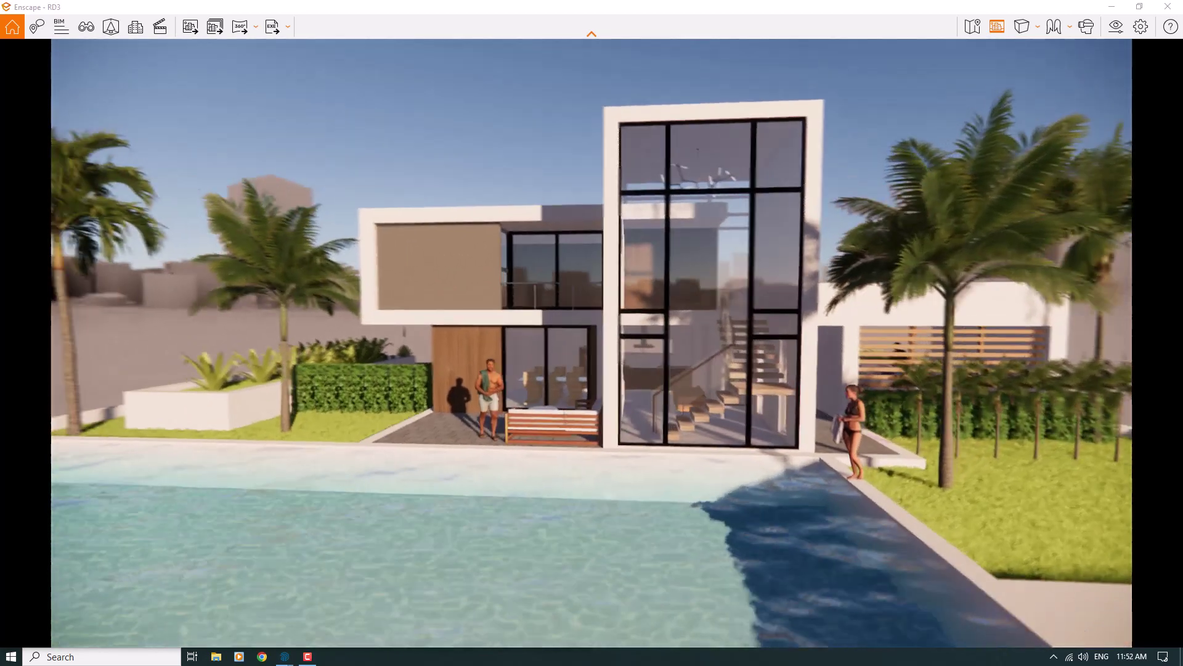
pyautogui.press('s')
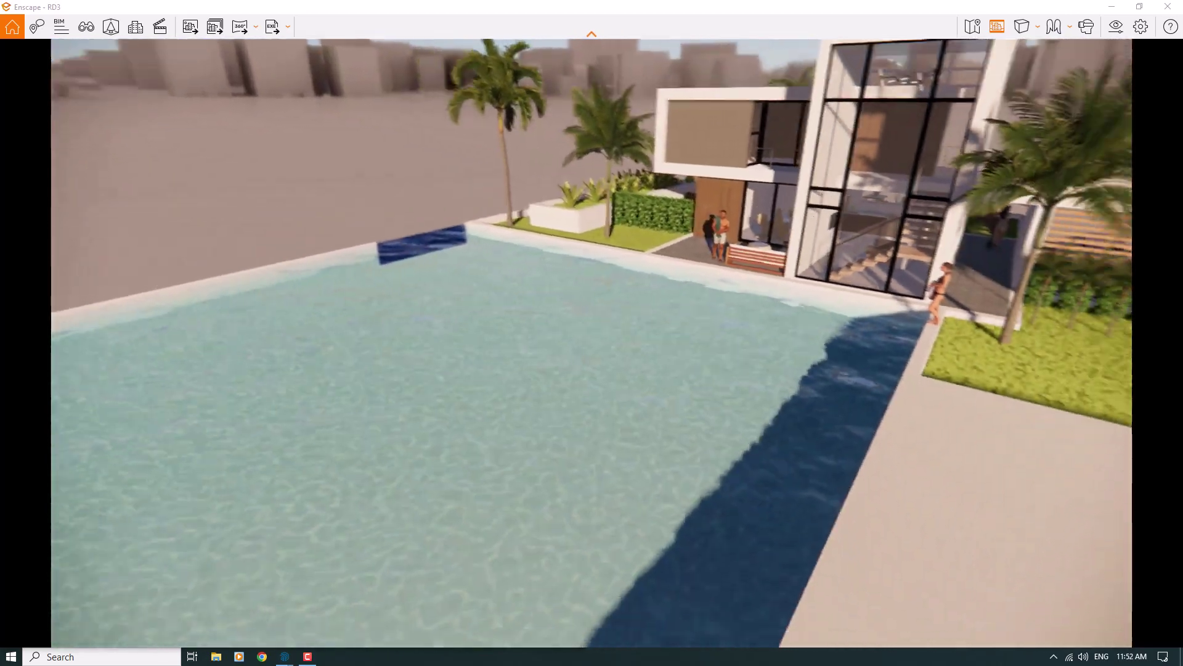
pyautogui.press('w')
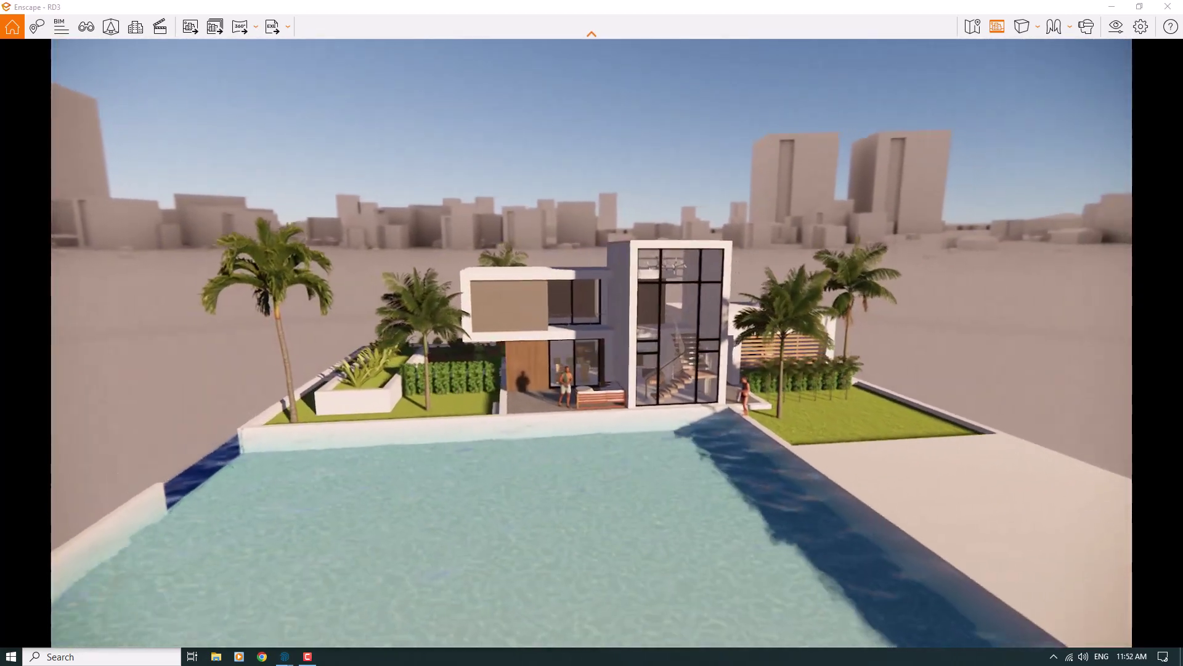
pyautogui.press('w')
pyautogui.press('s')
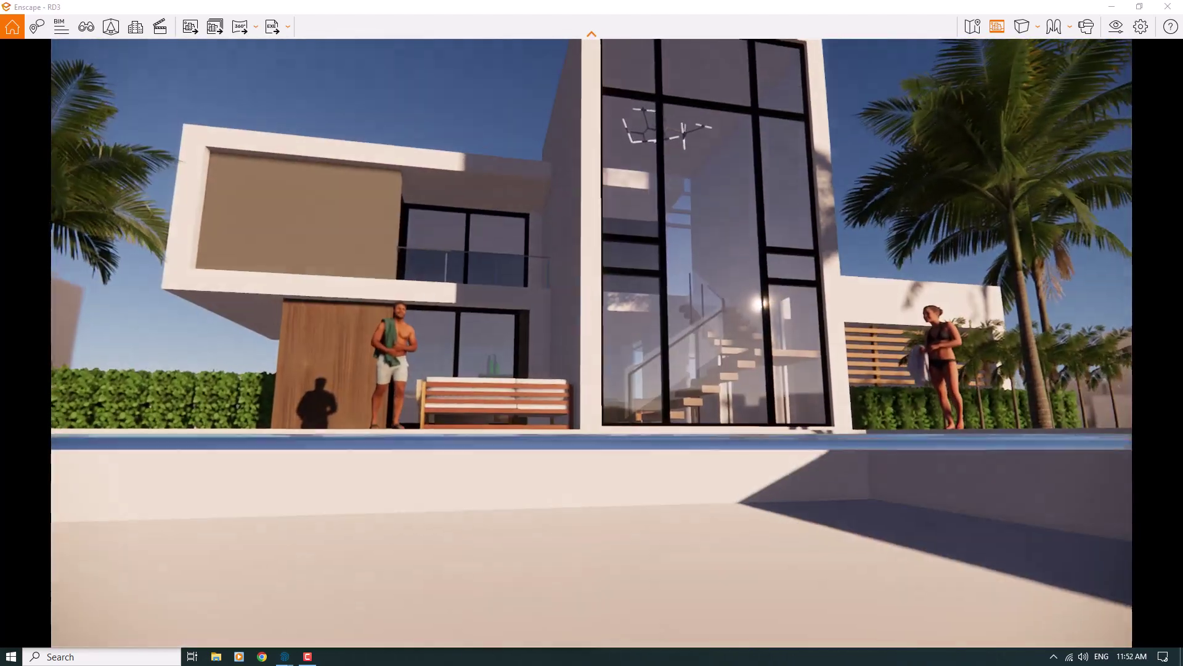
pyautogui.press('q')
pyautogui.press('e')
pyautogui.press('s')
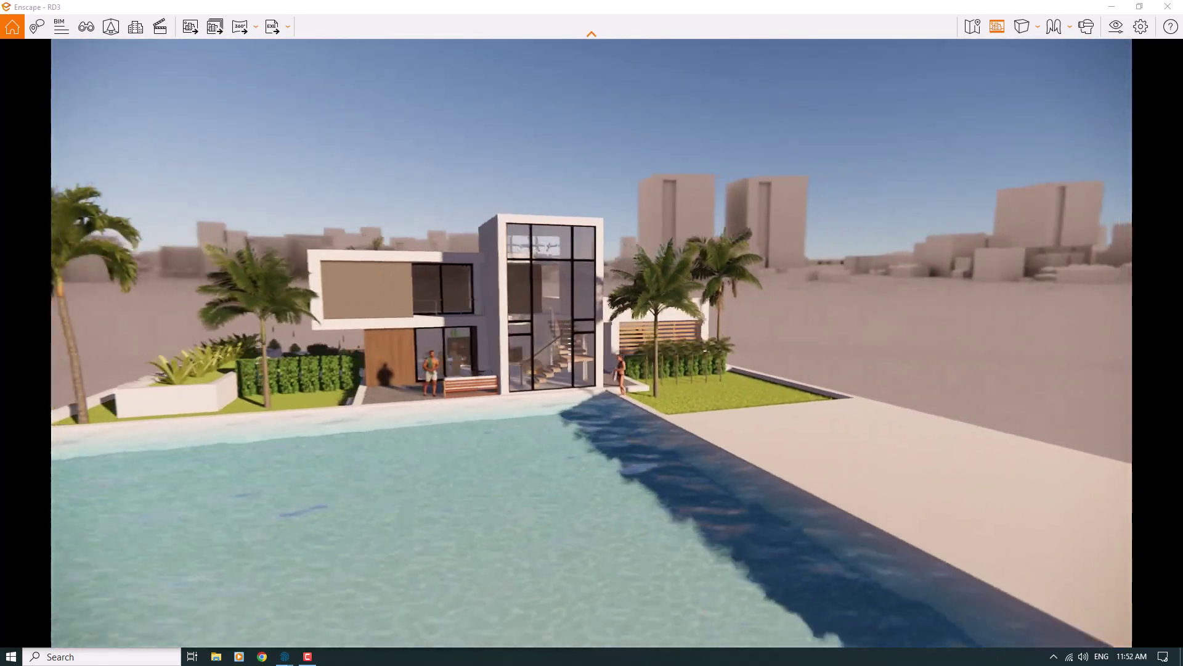
pyautogui.press('w')
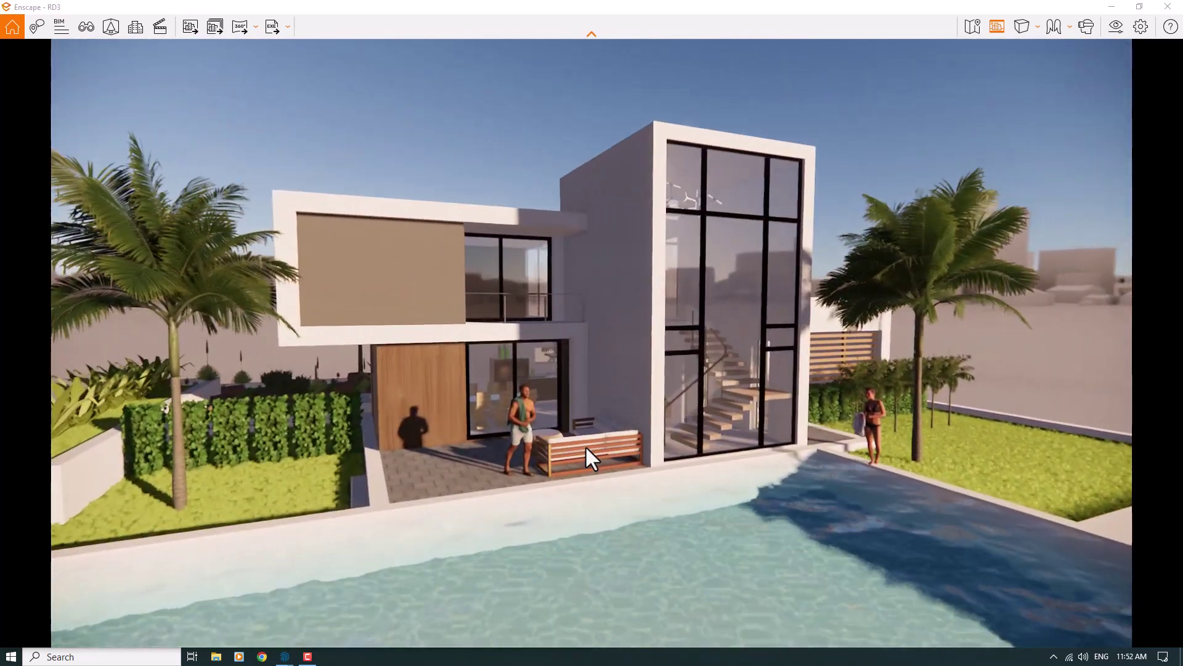
pyautogui.moveTo(586, 447); pyautogui.dragTo(512, 419, button='right')
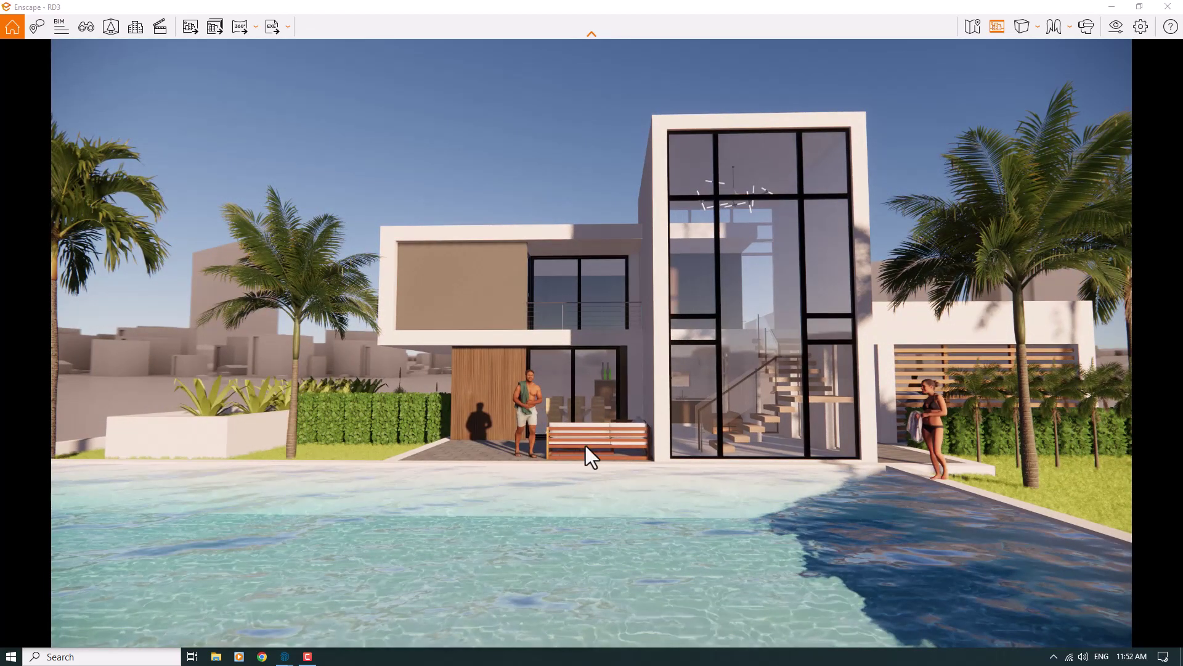
# Step: Switch the render to the saved view C2 and set its camera projection to Two-Point
pyautogui.press('v')
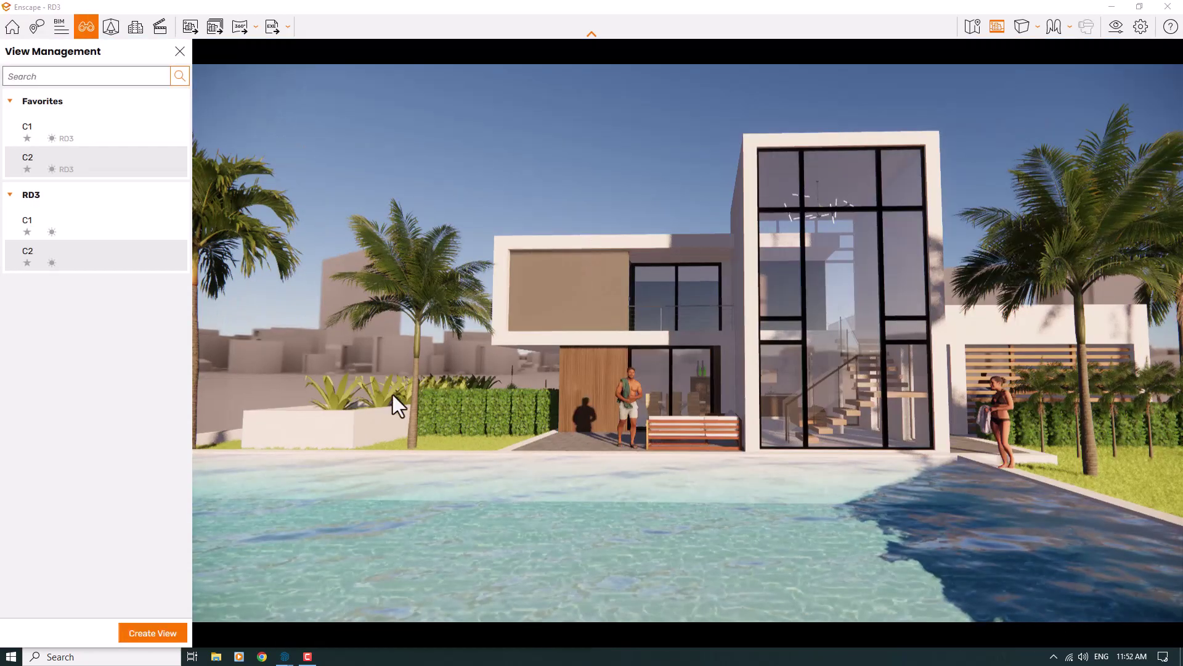
pyautogui.click(34, 269)
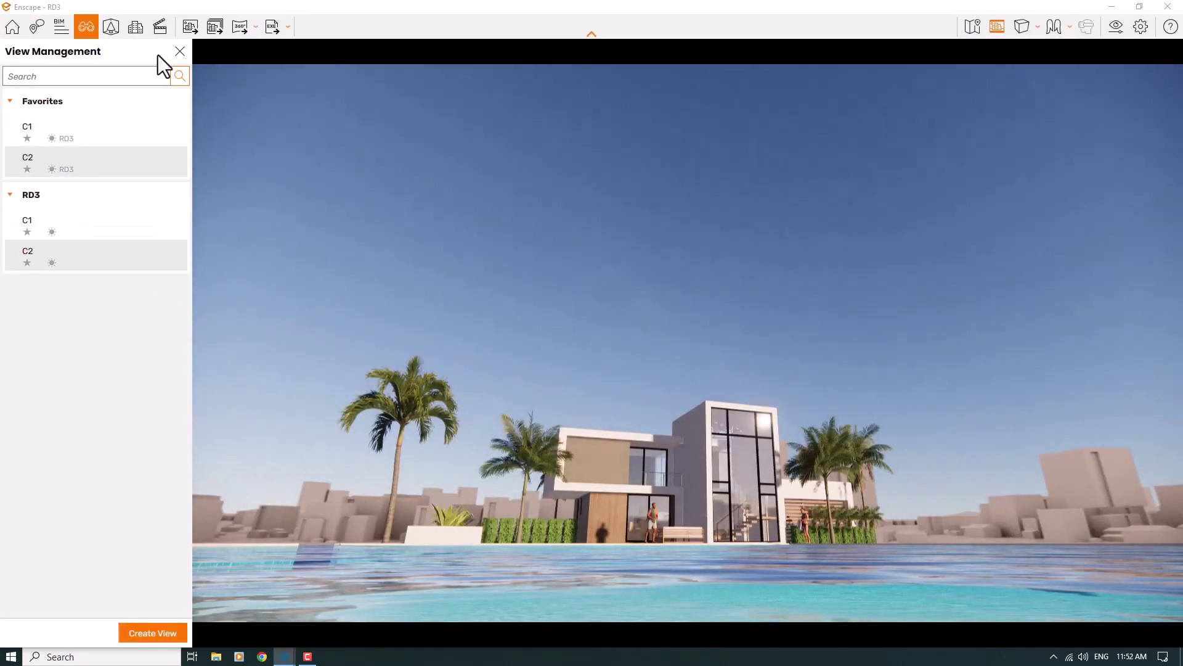
pyautogui.click(179, 52)
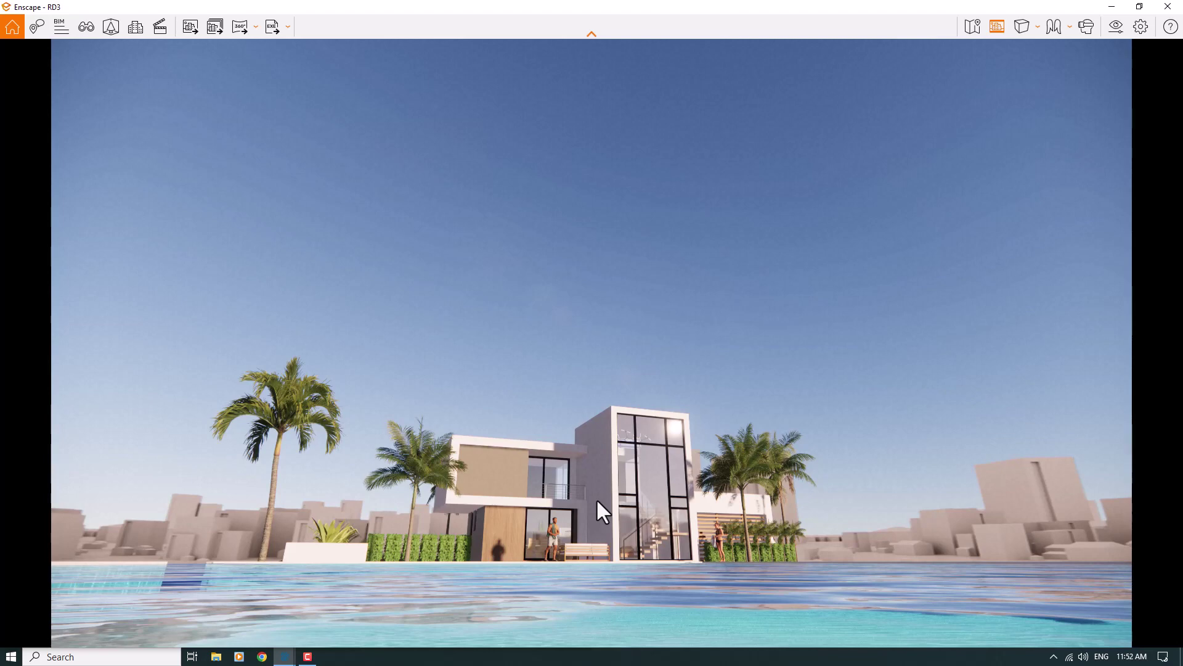
pyautogui.click(1022, 33)
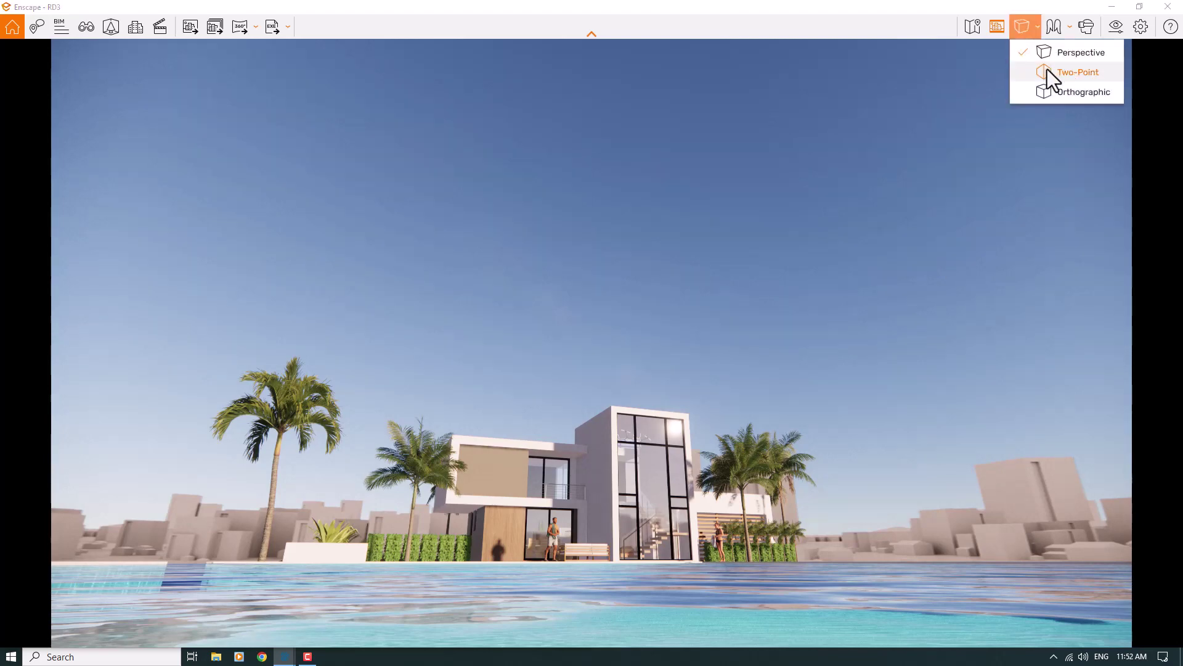
pyautogui.click(1048, 71)
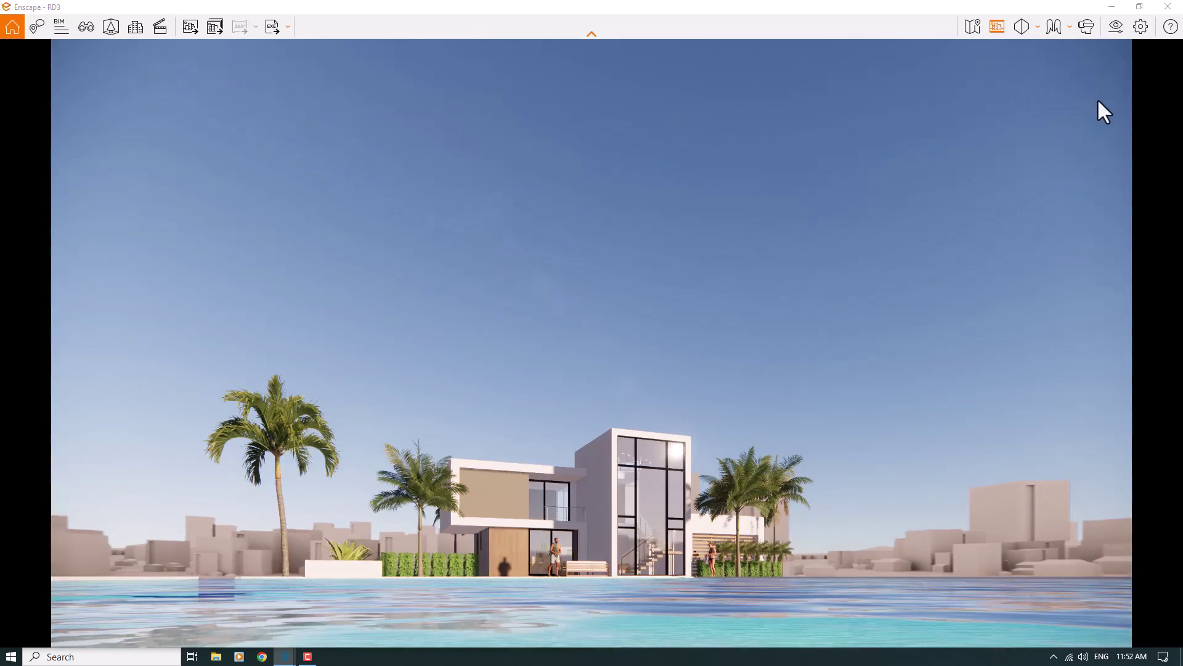
# Step: Set the rendering quality to Medium in the visual settings
pyautogui.click(1118, 28)
pyautogui.moveTo(672, 98); pyautogui.dragTo(1034, 56)
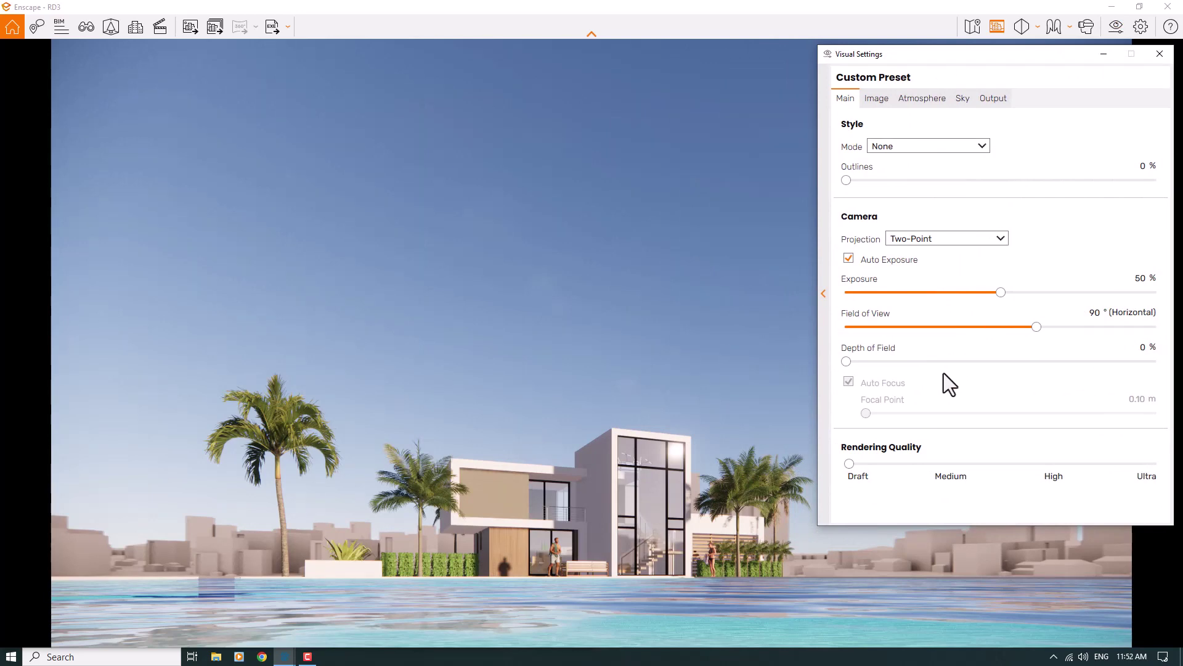
pyautogui.moveTo(849, 463); pyautogui.dragTo(941, 464)
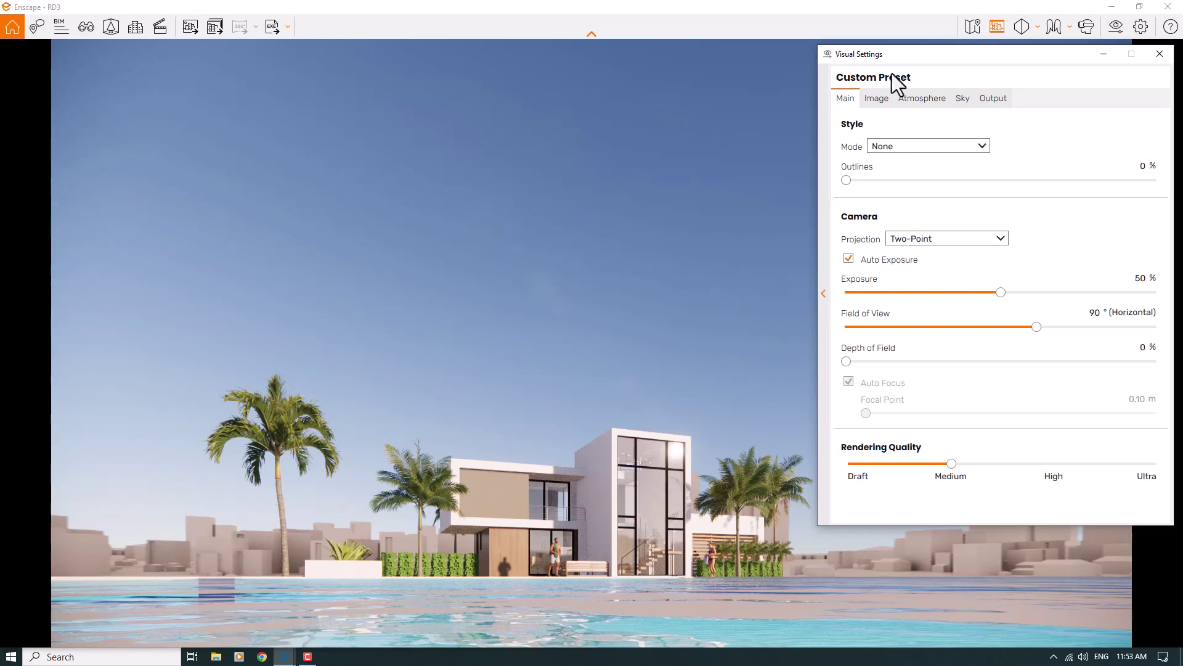
# Step: Change the sky's horizon source to Urban and set its rotation to 0°
pyautogui.click(962, 98)
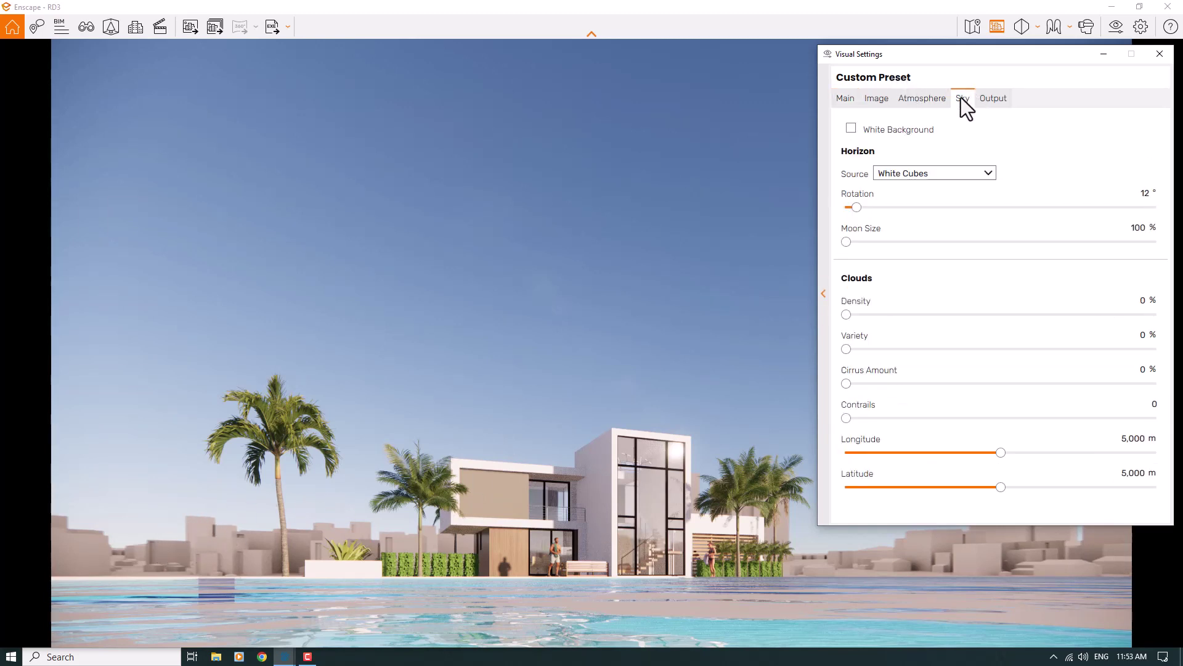
pyautogui.click(935, 169)
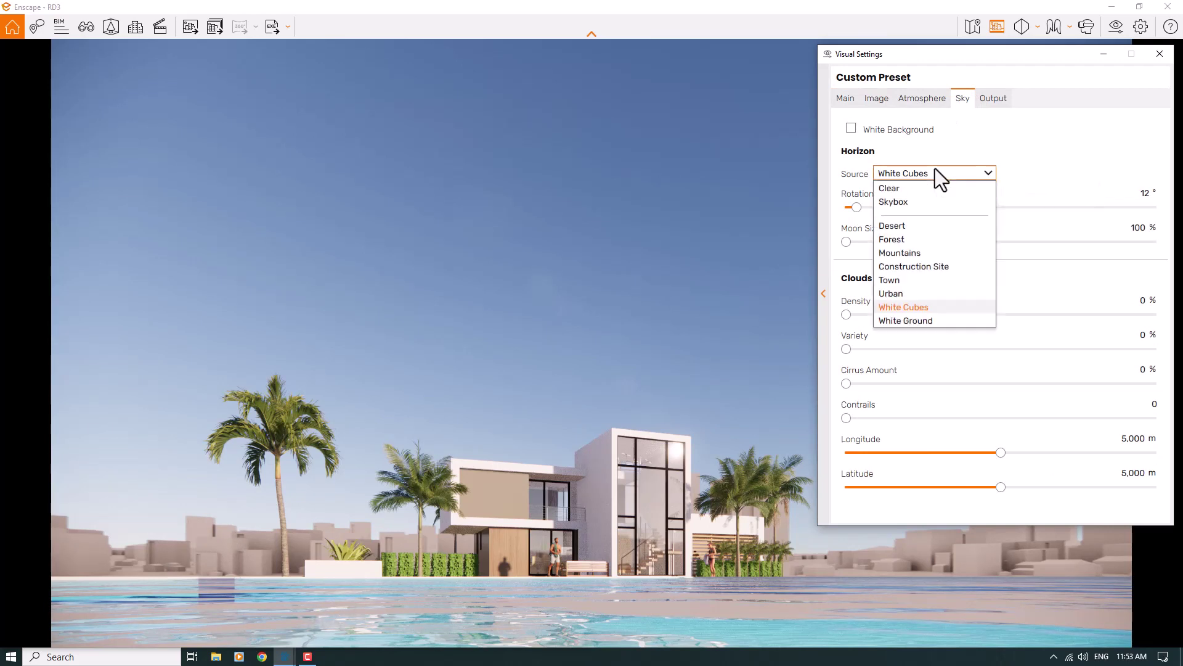
pyautogui.click(900, 292)
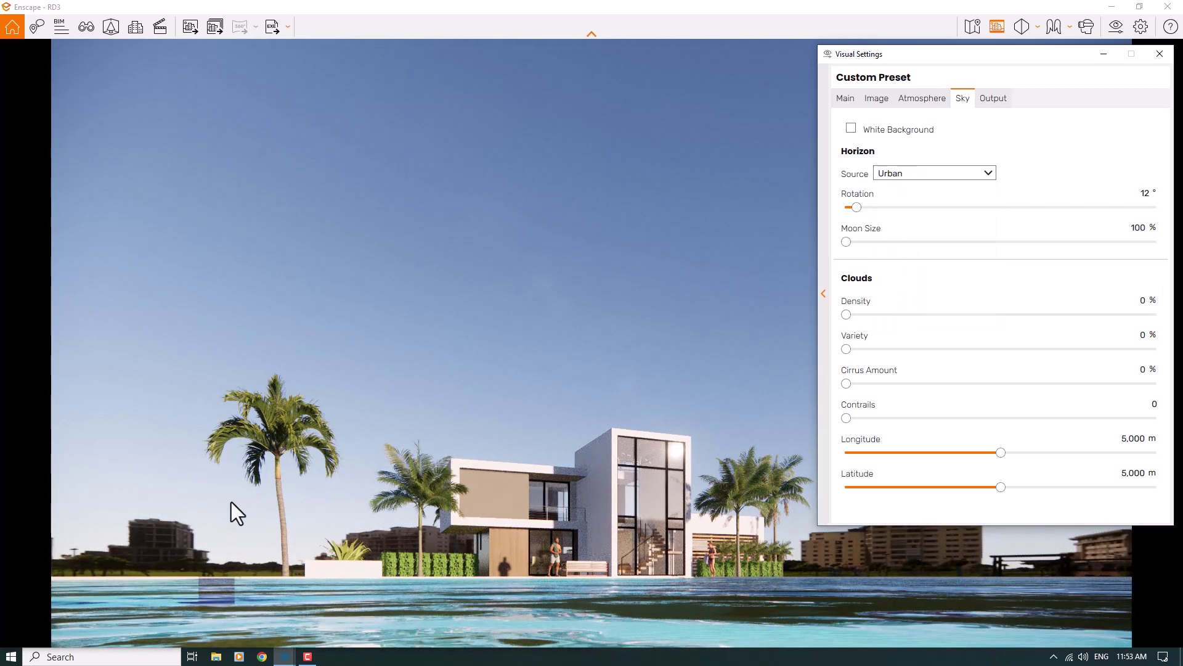
pyautogui.moveTo(856, 208); pyautogui.dragTo(862, 208)
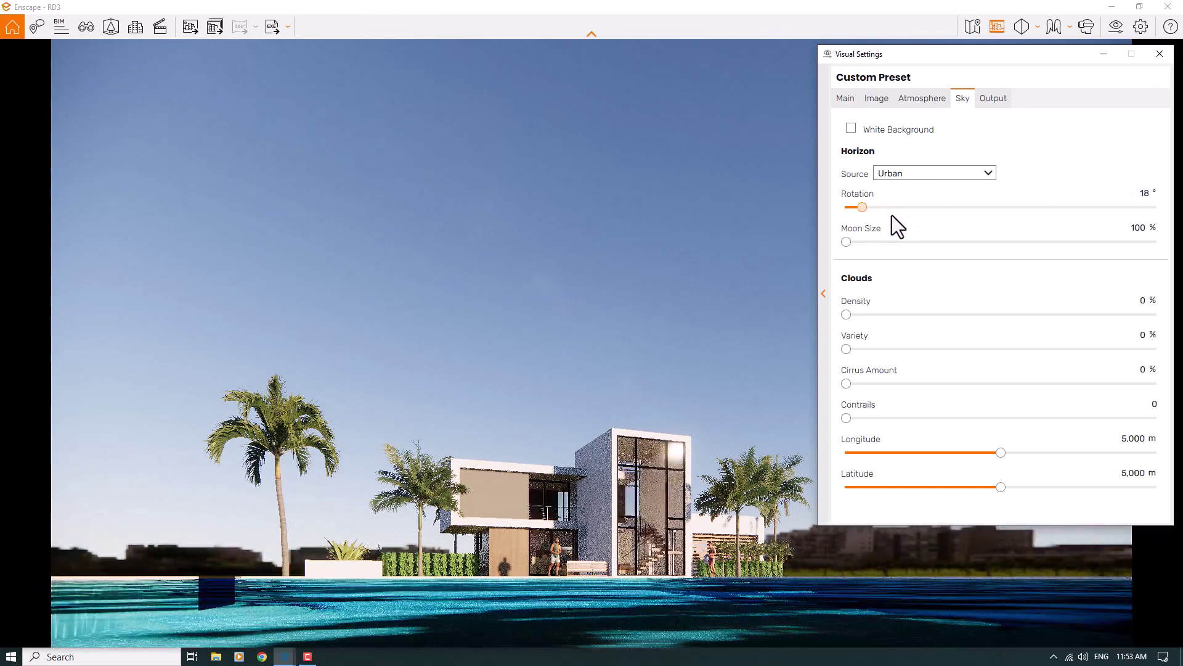
pyautogui.click(880, 210)
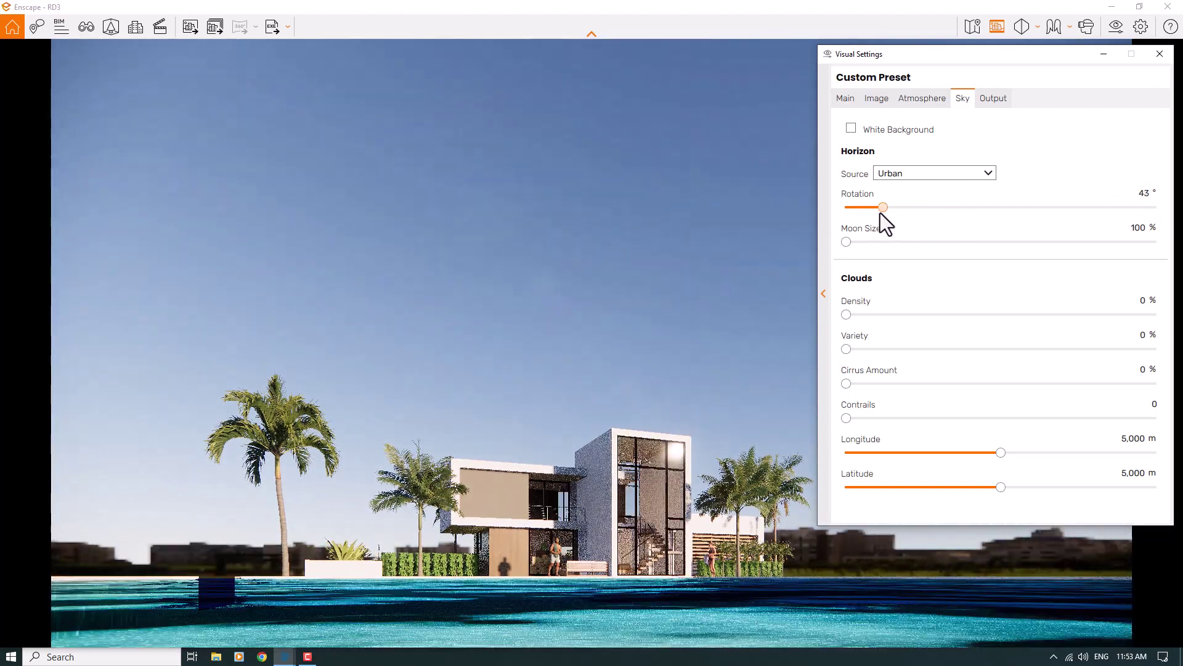
pyautogui.moveTo(879, 213); pyautogui.dragTo(844, 213)
pyautogui.click(845, 213)
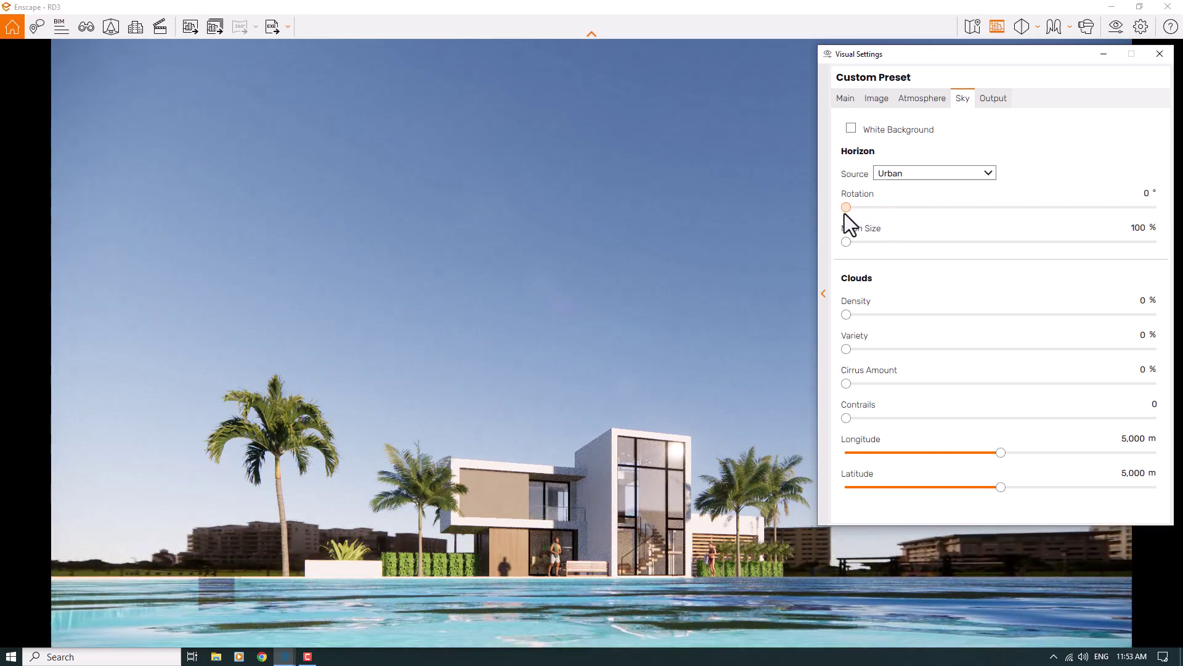
pyautogui.click(1140, 193)
# Step: Set the camera's horizontal field of view to 40° and close the visual settings
pyautogui.click(845, 98)
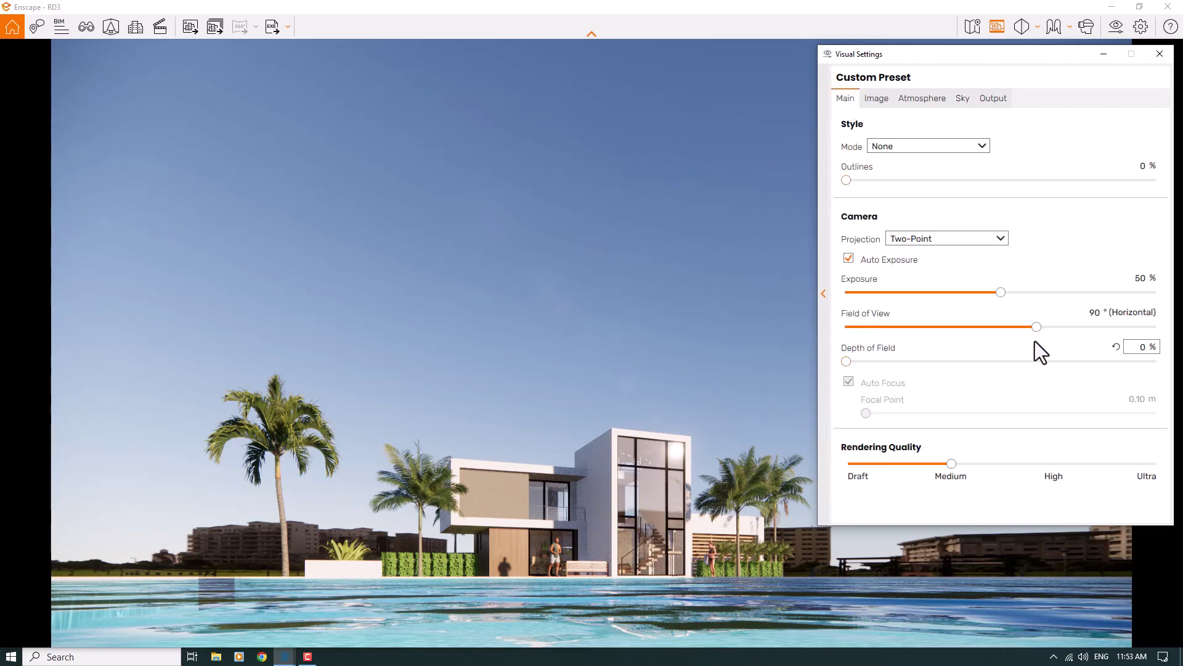
pyautogui.moveTo(1037, 328); pyautogui.dragTo(919, 328)
pyautogui.click(1094, 311)
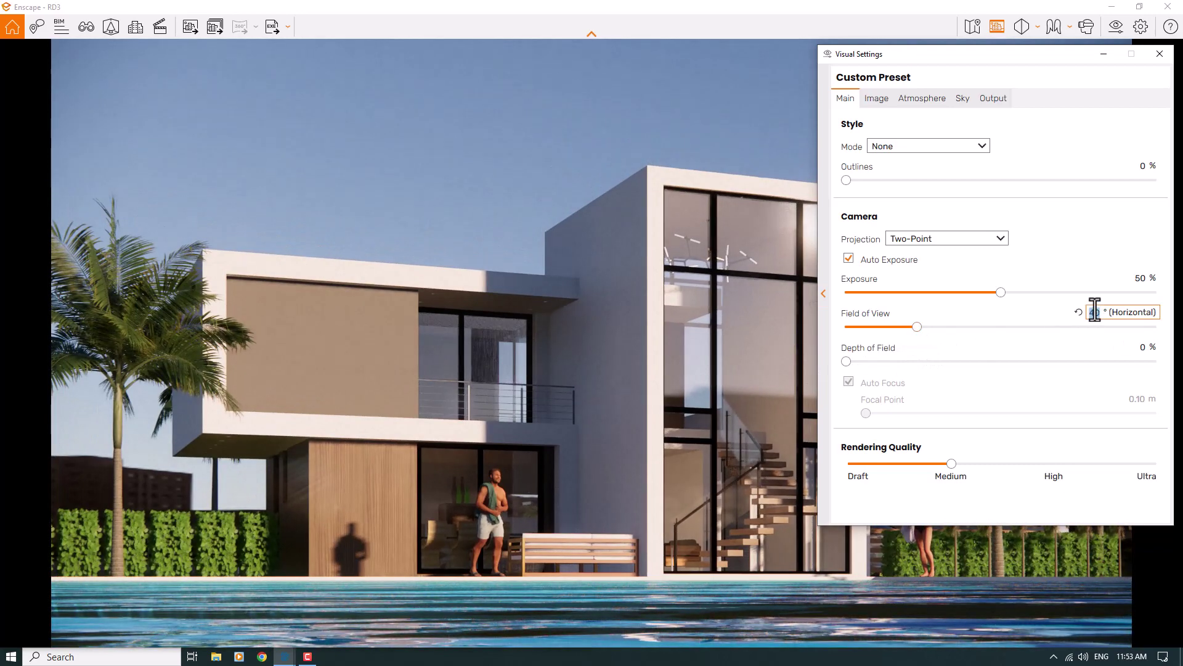
pyautogui.write('40')
pyautogui.press('Return')
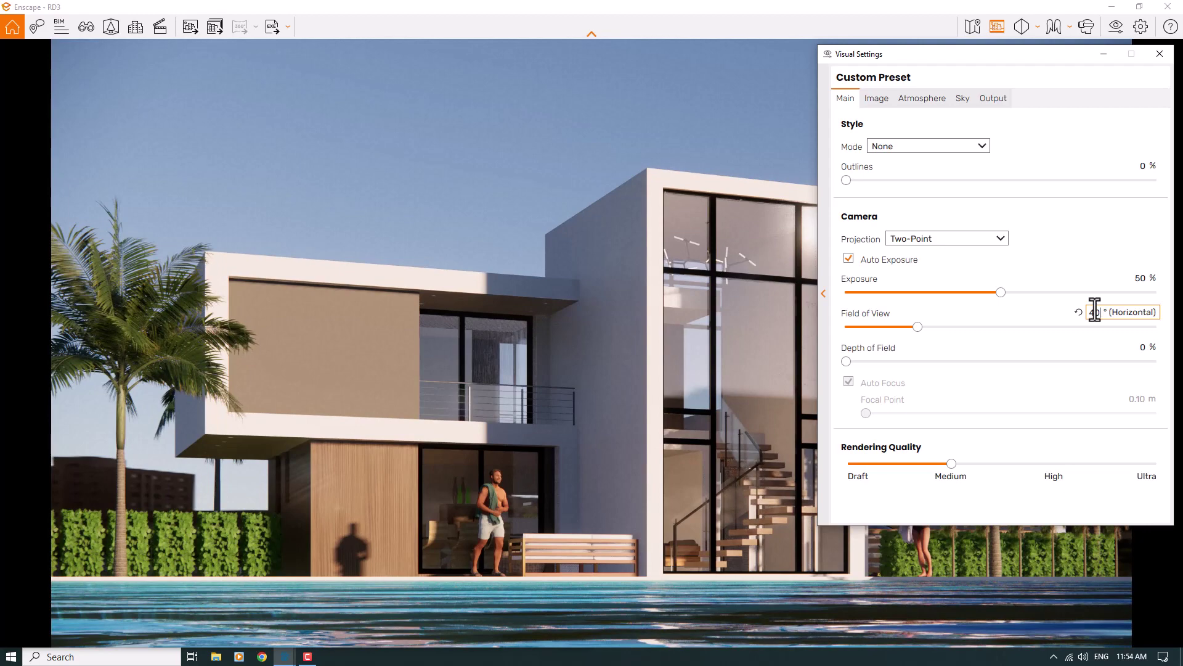
pyautogui.click(1159, 54)
# Step: Switch to the SketchUp model and load the pool's water material into the Enscape Material Editor by sampling the pool surface
pyautogui.moveTo(474, 2)
pyautogui.mouseDown()
pyautogui.moveTo(839, 54)
pyautogui.moveTo(1182, 229)
pyautogui.mouseUp()
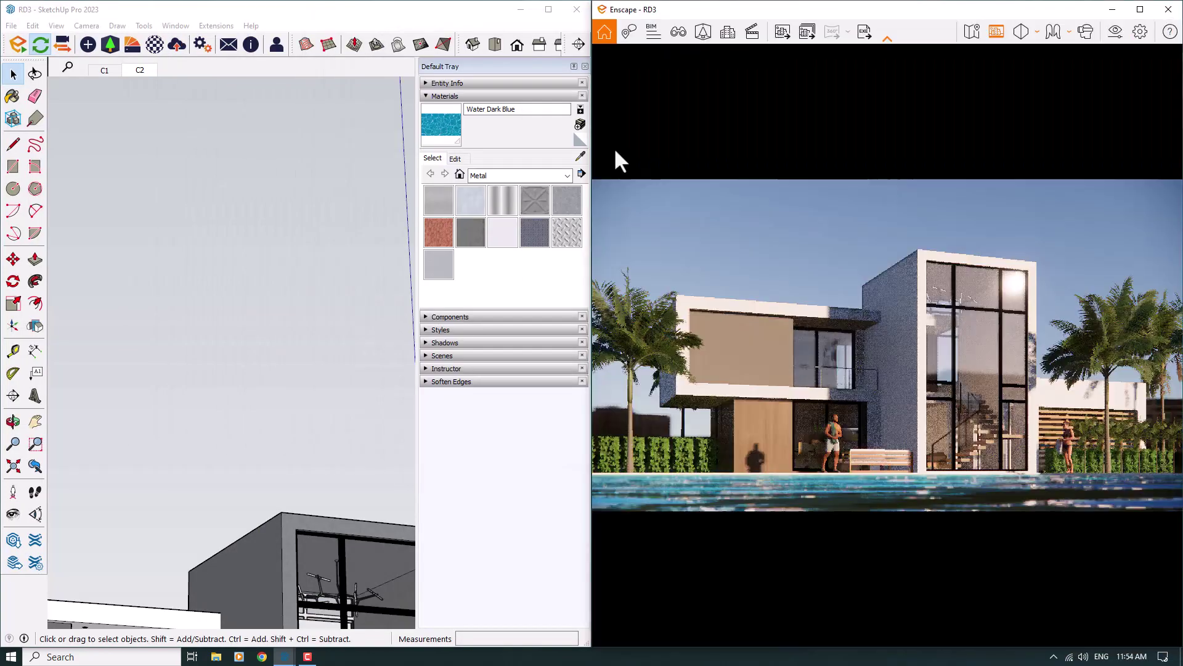
pyautogui.click(326, 242)
pyautogui.moveTo(326, 242)
pyautogui.mouseDown(button='middle')
pyautogui.moveTo(250, 278)
pyautogui.moveTo(304, 124)
pyautogui.mouseUp(button='middle')
pyautogui.scroll(-5, 250, 279)
pyautogui.scroll(-3, 249, 306)
pyautogui.scroll(3, 302, 123)
pyautogui.scroll(4, 302, 123)
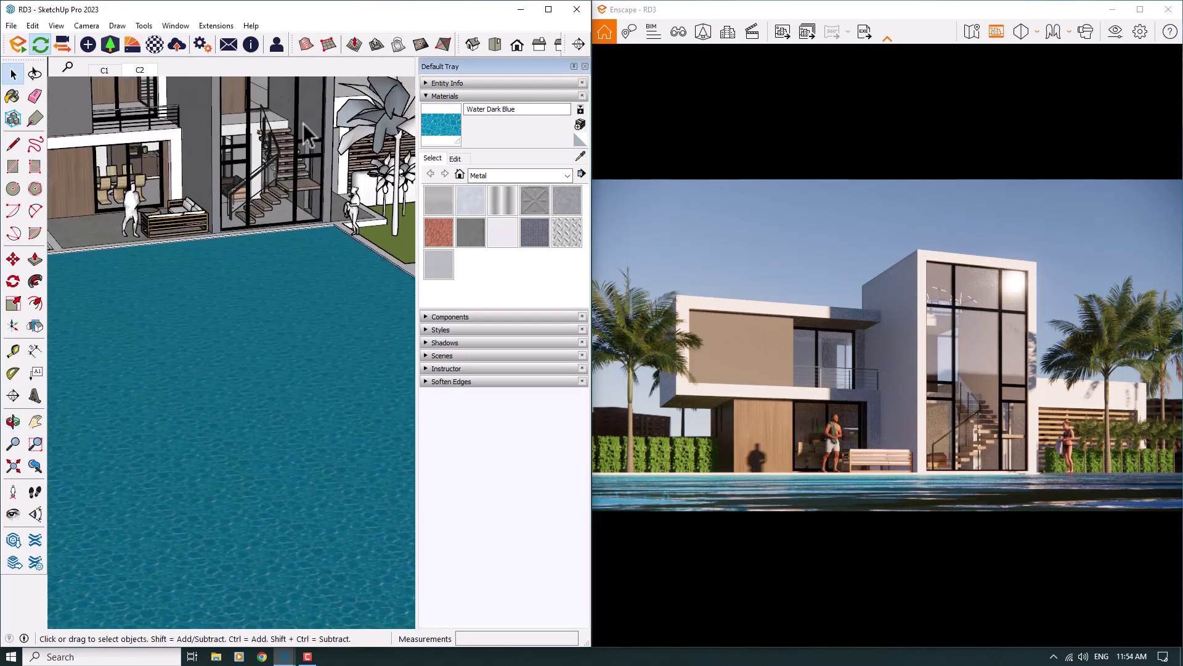
pyautogui.click(163, 45)
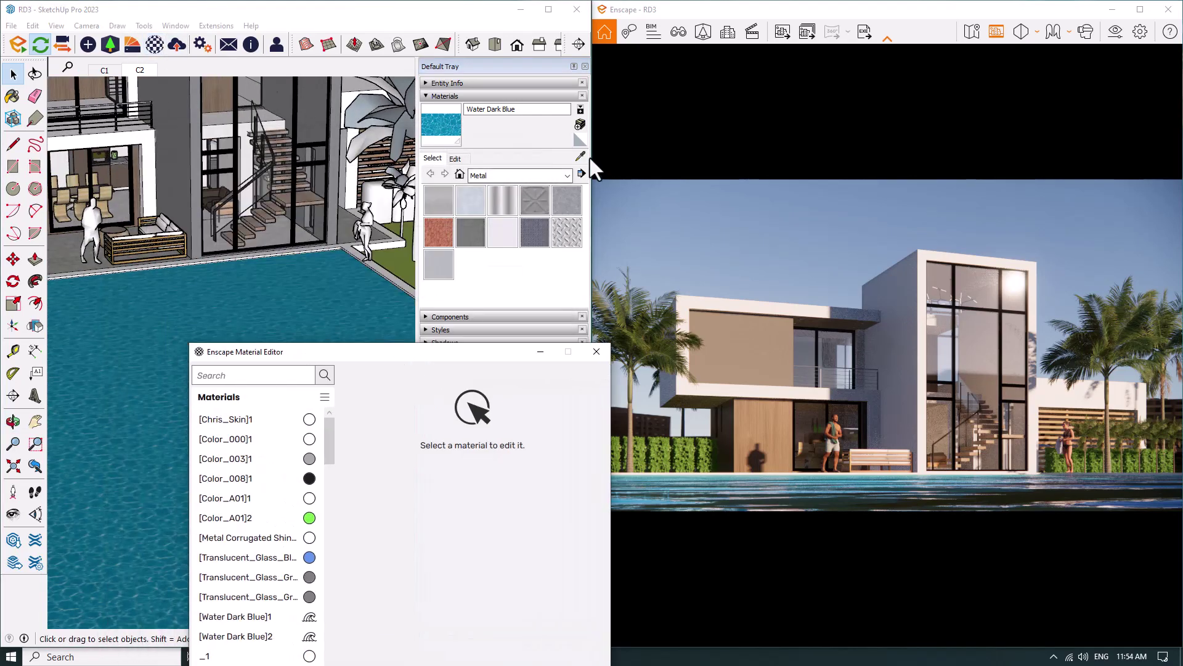
pyautogui.click(580, 156)
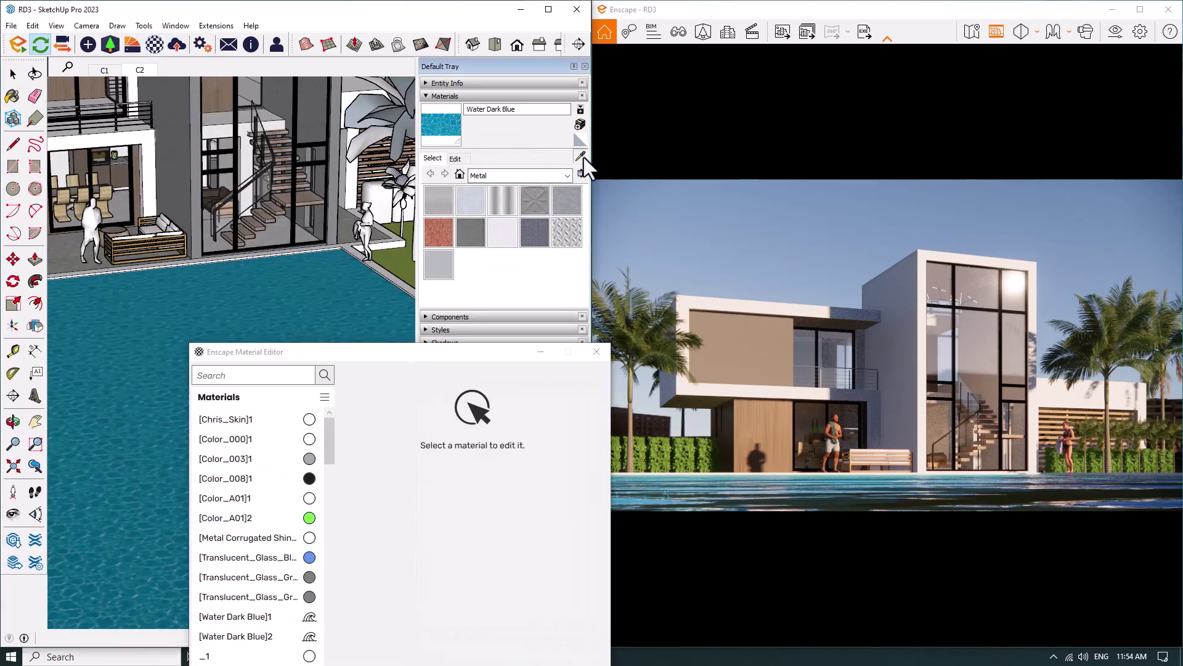
pyautogui.click(349, 319)
pyautogui.moveTo(353, 349); pyautogui.dragTo(207, 131)
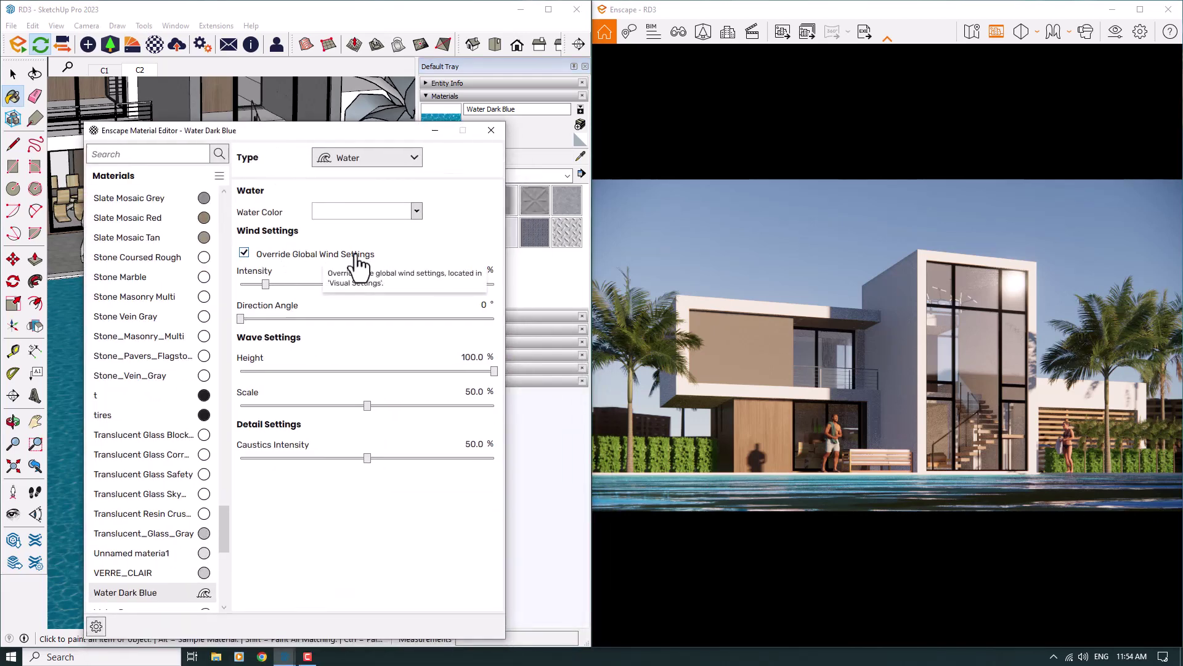
# Step: Set the water material's wind intensity, wave height and wave scale all to 0%
pyautogui.moveTo(265, 285); pyautogui.dragTo(198, 304)
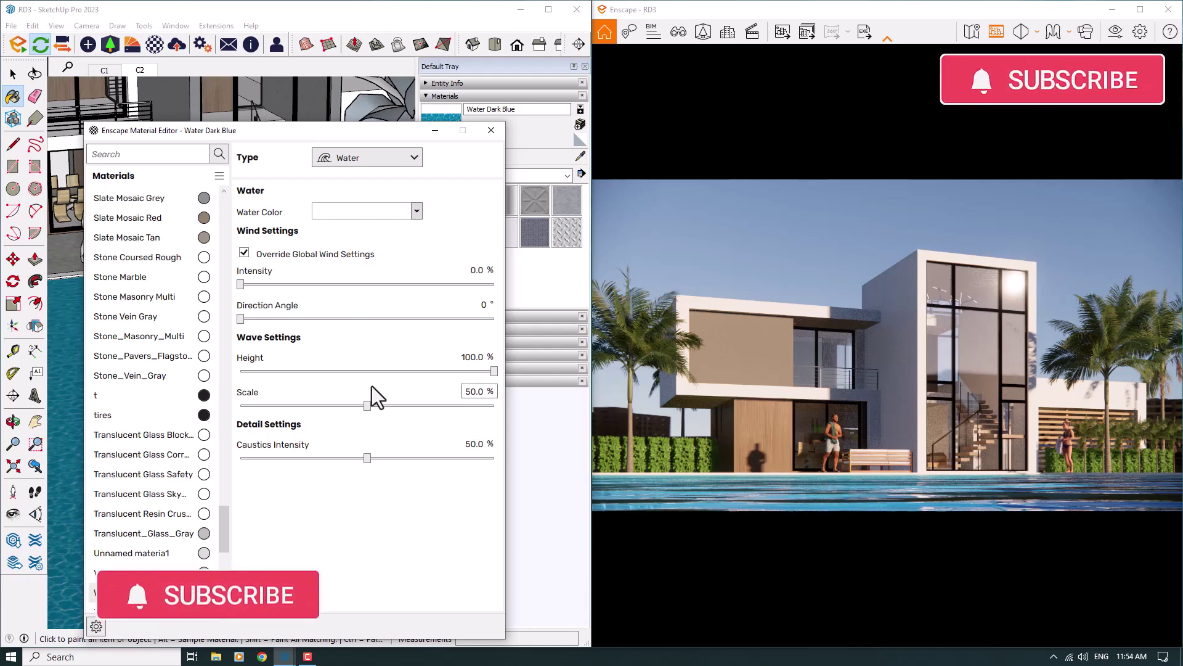
pyautogui.click(494, 371)
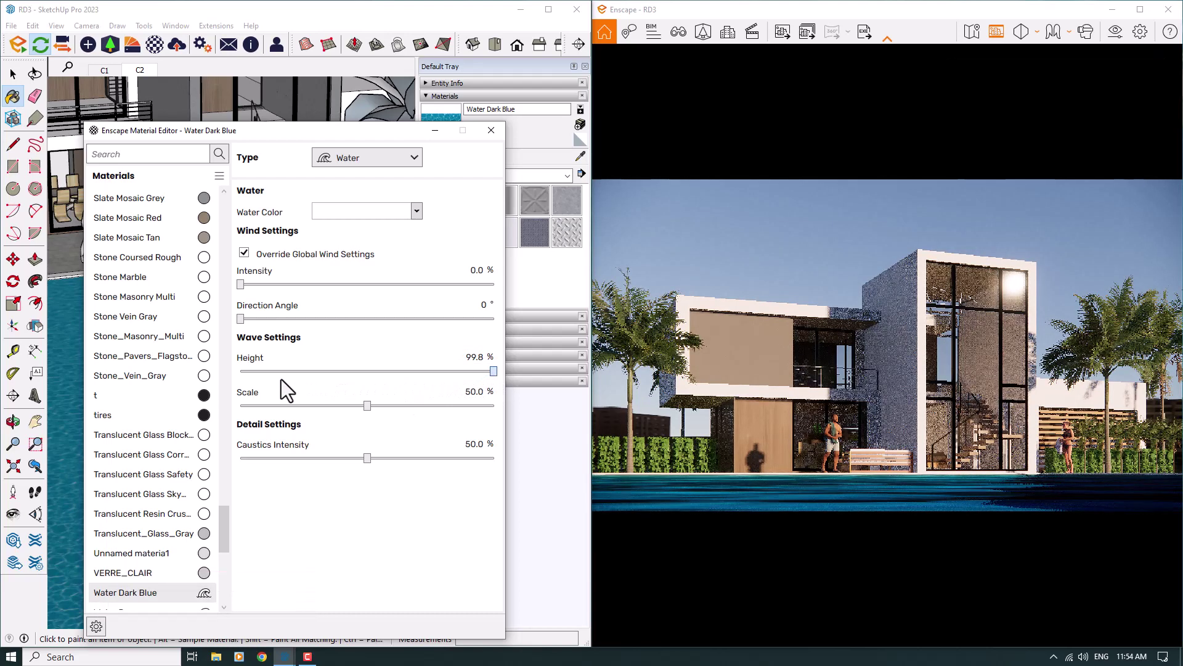
pyautogui.moveTo(212, 375); pyautogui.dragTo(208, 376)
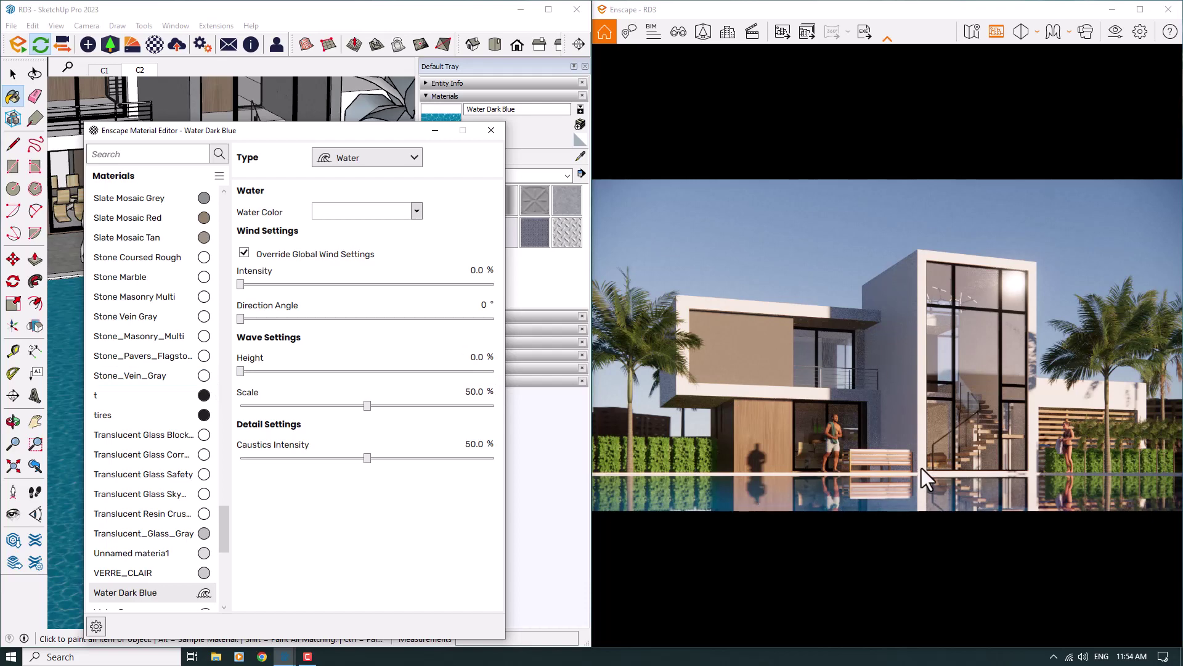
pyautogui.moveTo(367, 405); pyautogui.dragTo(359, 405)
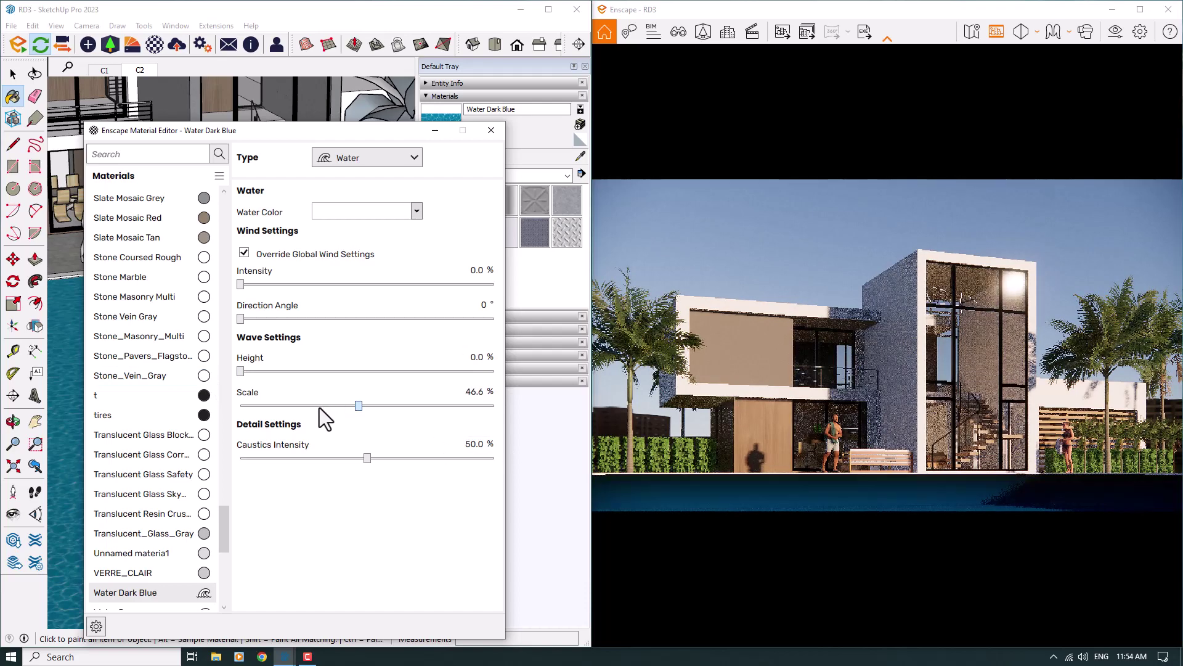
pyautogui.moveTo(221, 408); pyautogui.dragTo(157, 407)
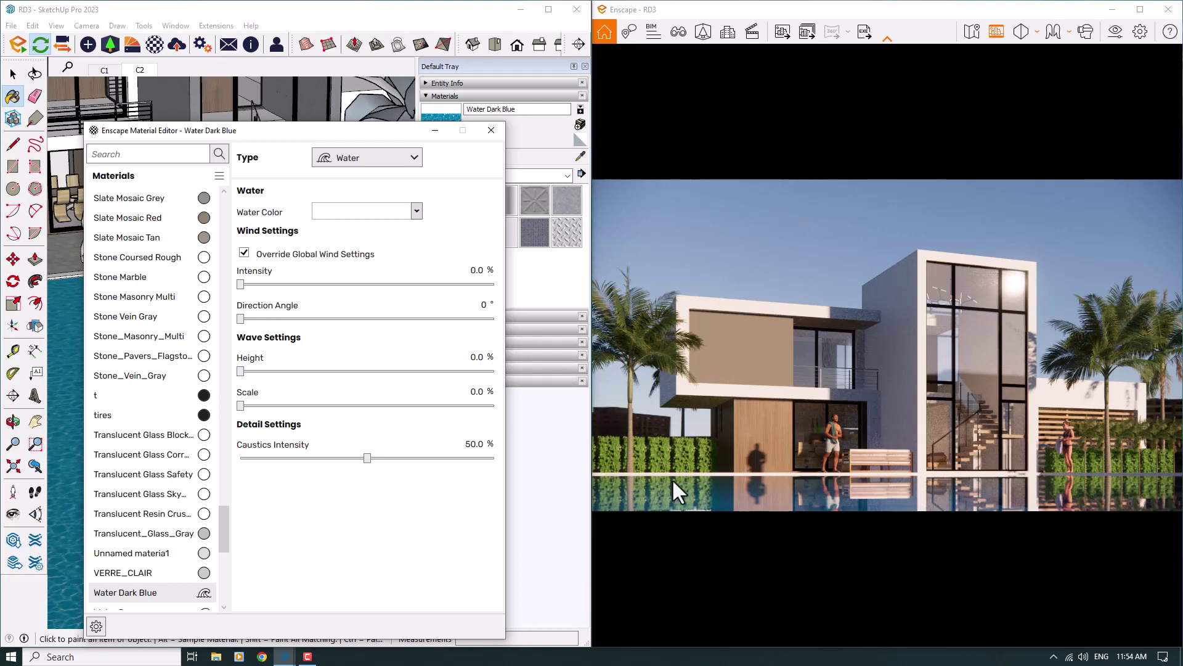
# Step: Set the water material's wave height to 4% and wave scale to 8%
pyautogui.click(476, 358)
pyautogui.write('4')
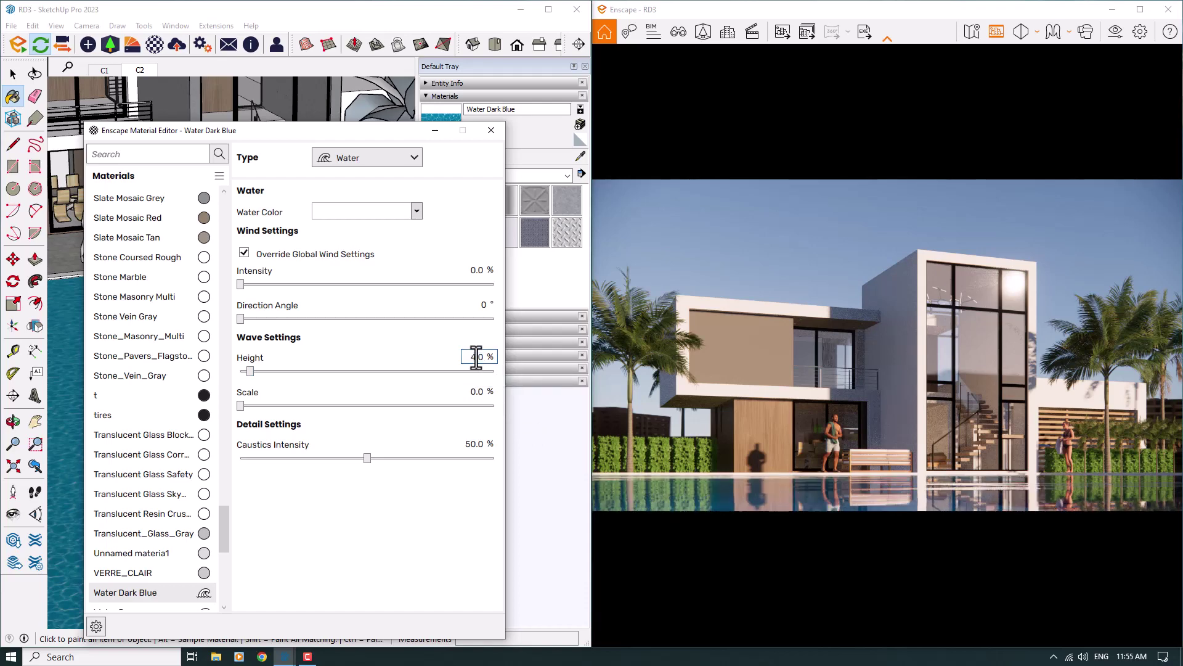
pyautogui.click(479, 392)
pyautogui.write('8')
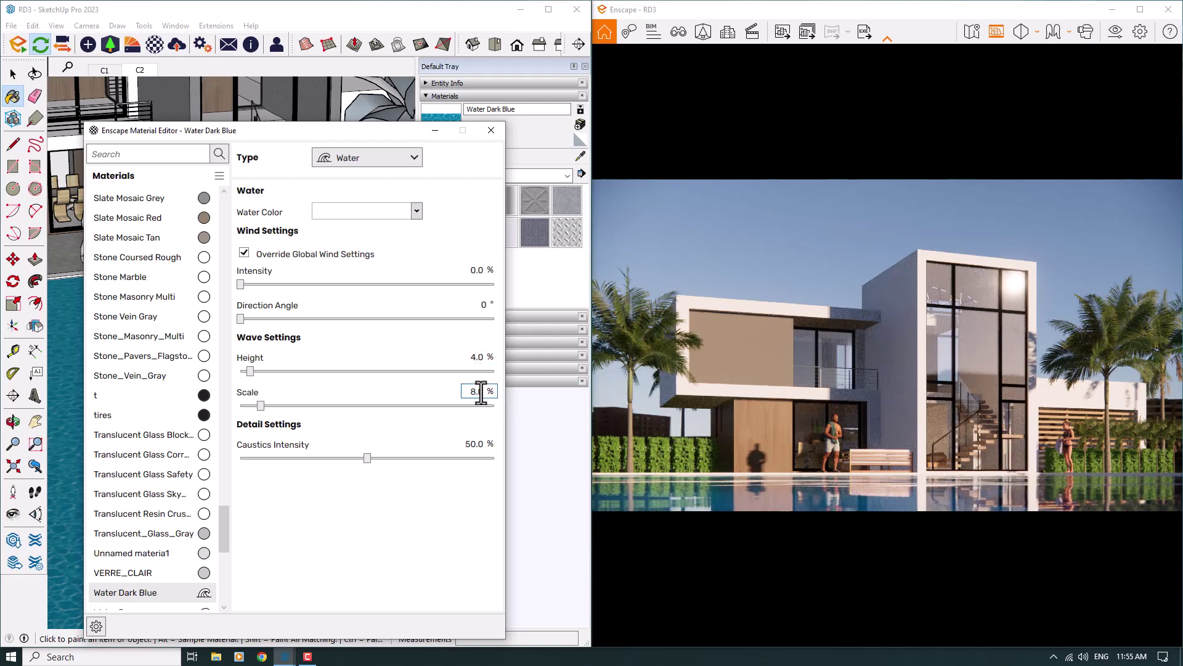
# Step: Reframe the villa in the render view and set the camera's horizontal field of view to 34°
pyautogui.click(890, 399)
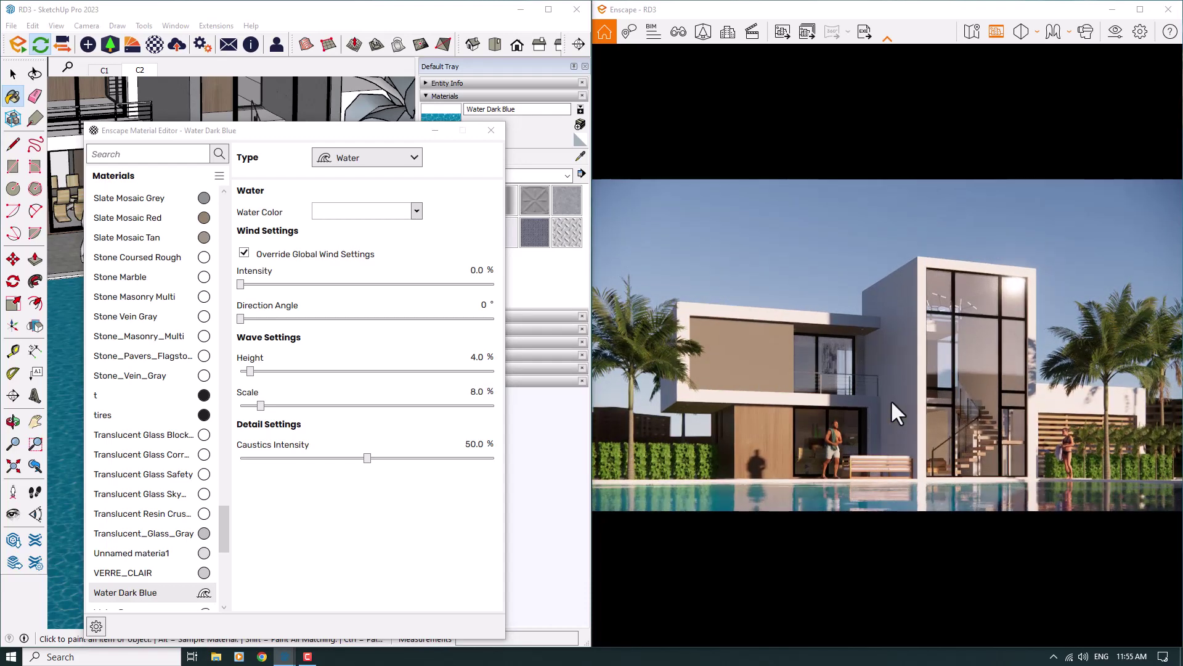
pyautogui.moveTo(890, 399); pyautogui.dragTo(906, 416)
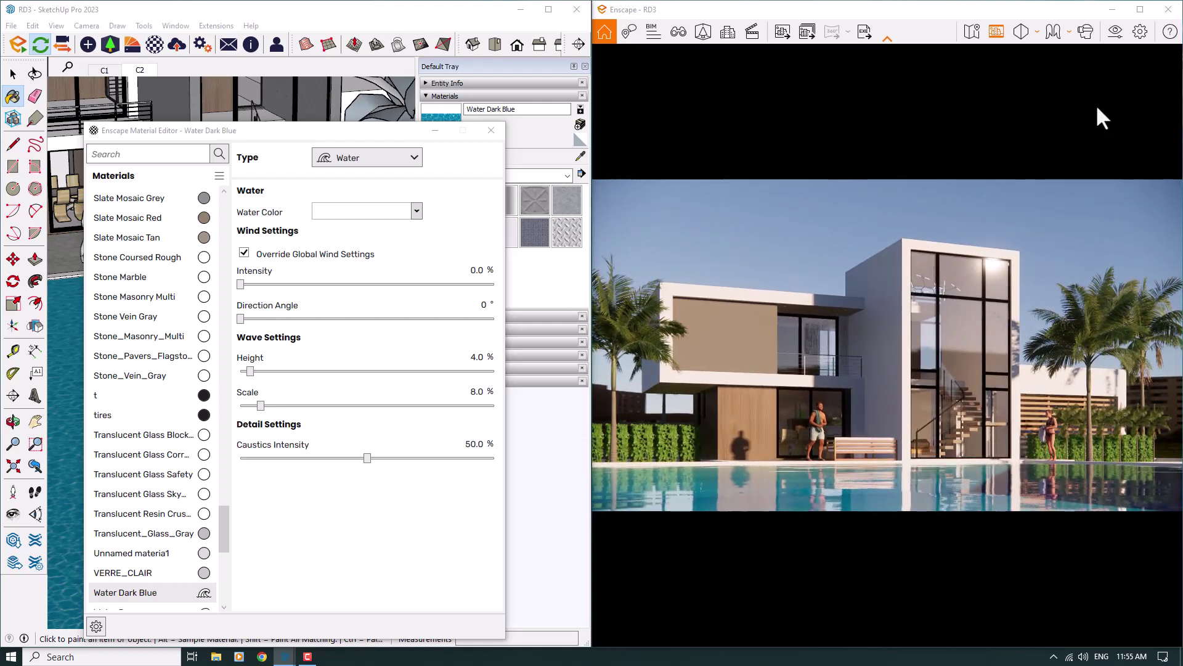
pyautogui.click(1115, 32)
pyautogui.moveTo(952, 50); pyautogui.dragTo(335, 114)
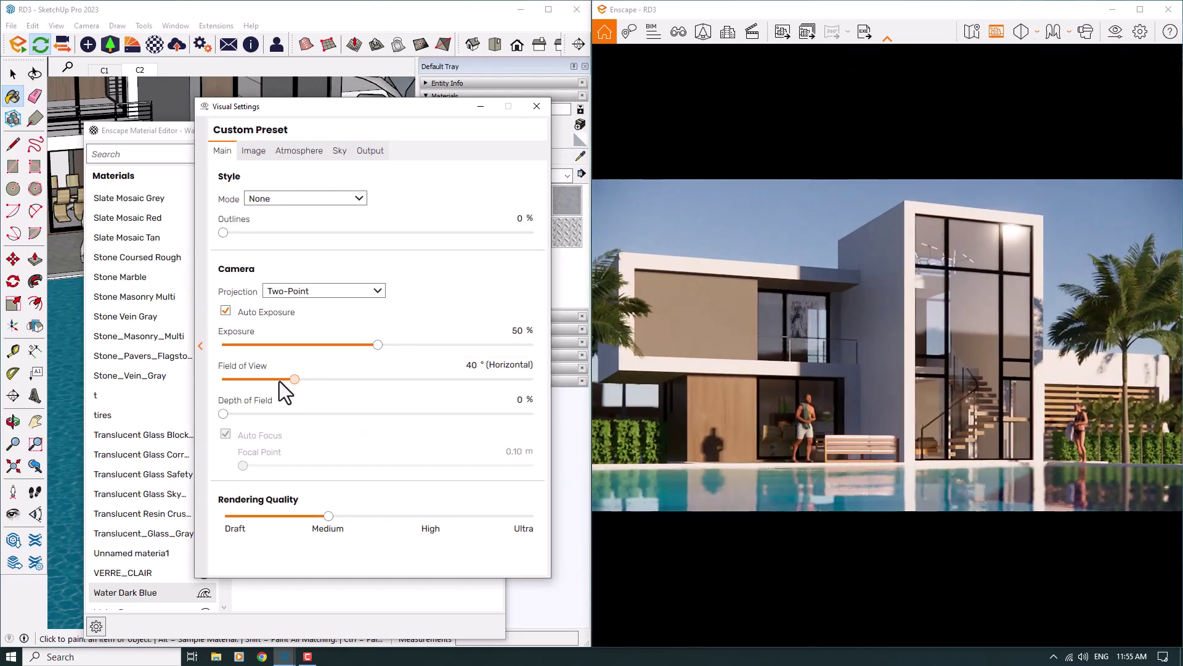
pyautogui.moveTo(280, 381); pyautogui.dragTo(281, 379)
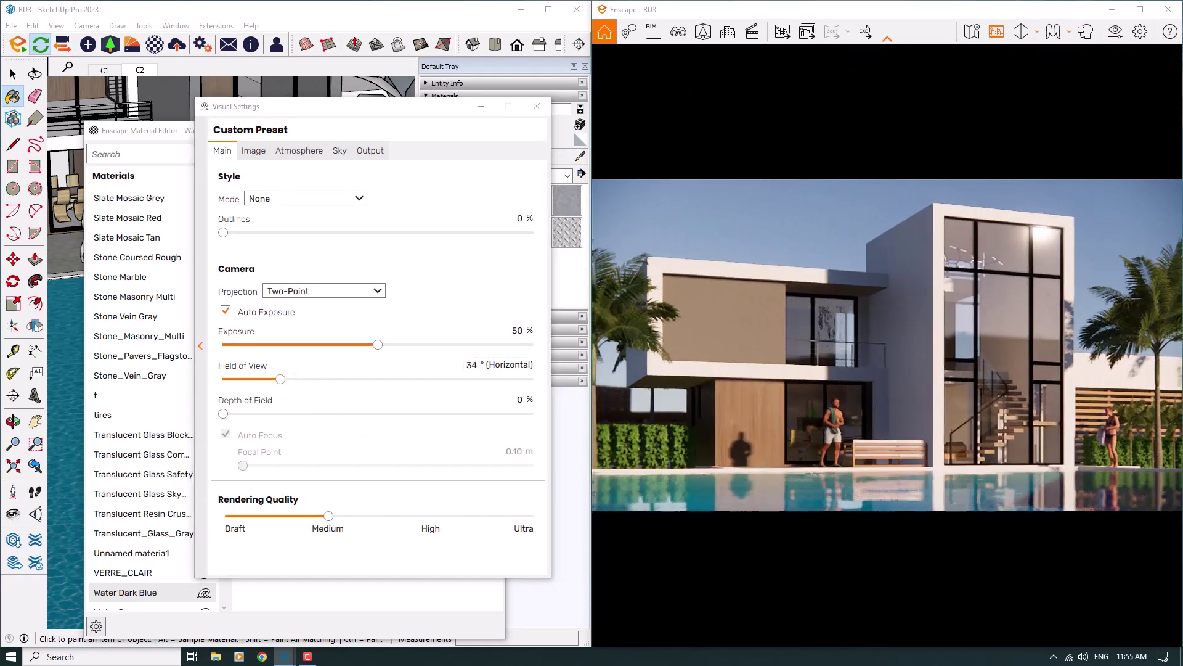
pyautogui.click(470, 370)
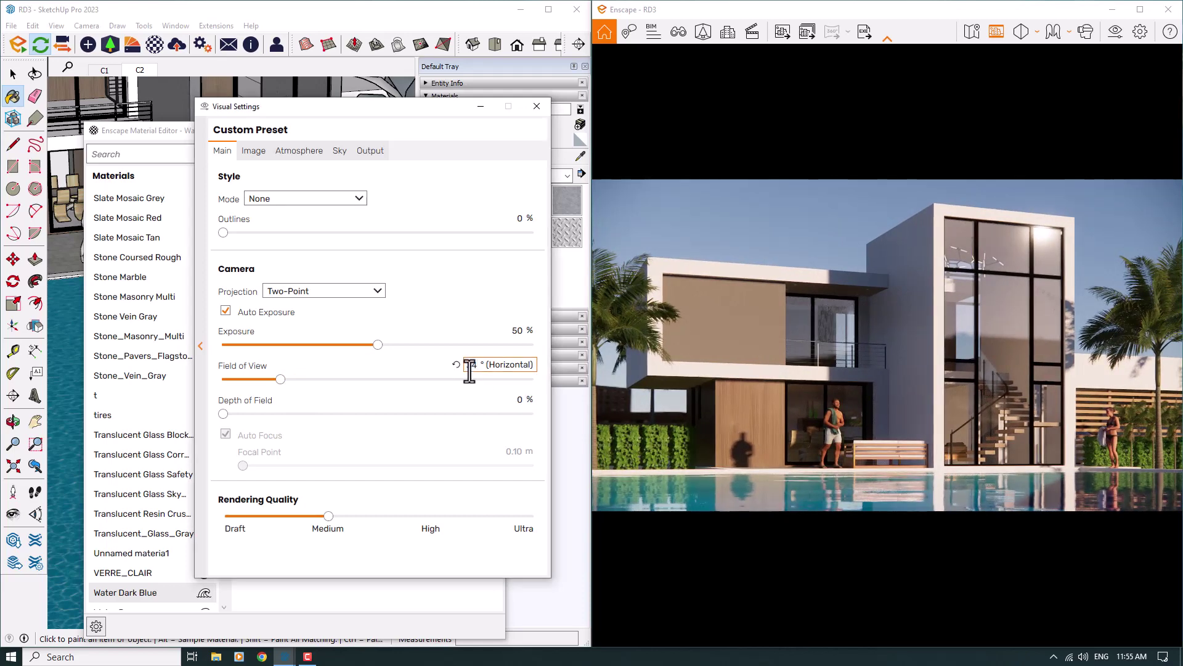
pyautogui.click(535, 107)
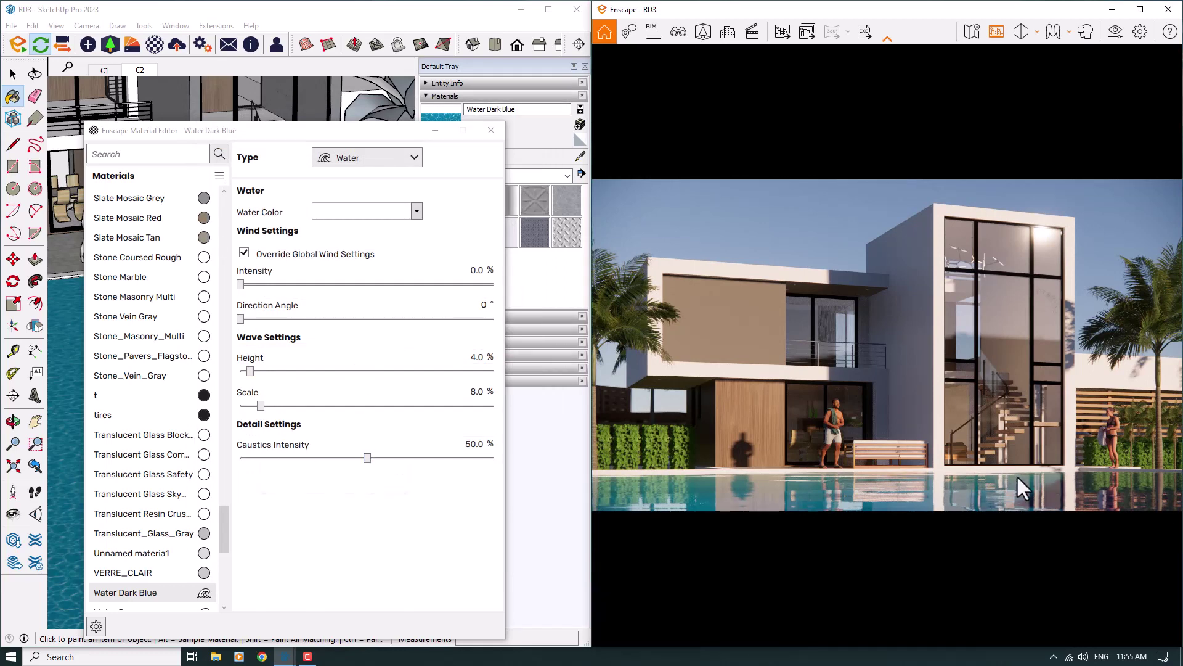
# Step: Set the water material's caustics intensity to 100% and its wave scale to 4%
pyautogui.click(366, 457)
pyautogui.moveTo(365, 458); pyautogui.dragTo(556, 456)
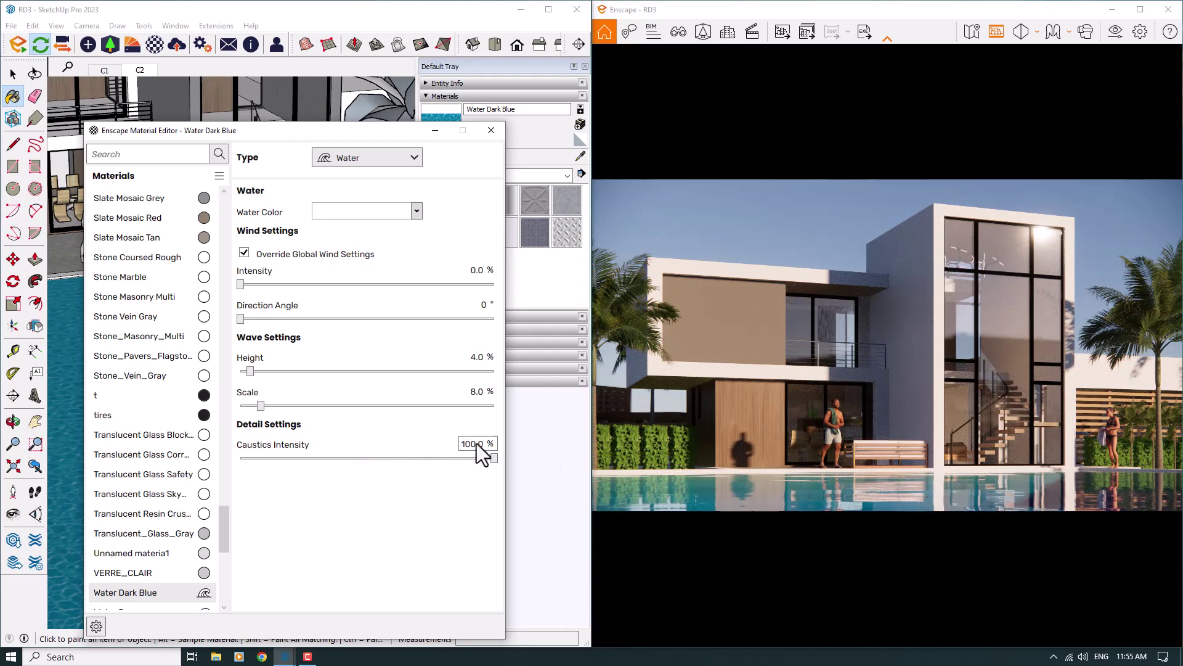
pyautogui.click(478, 393)
pyautogui.write('4')
pyautogui.press('Return')
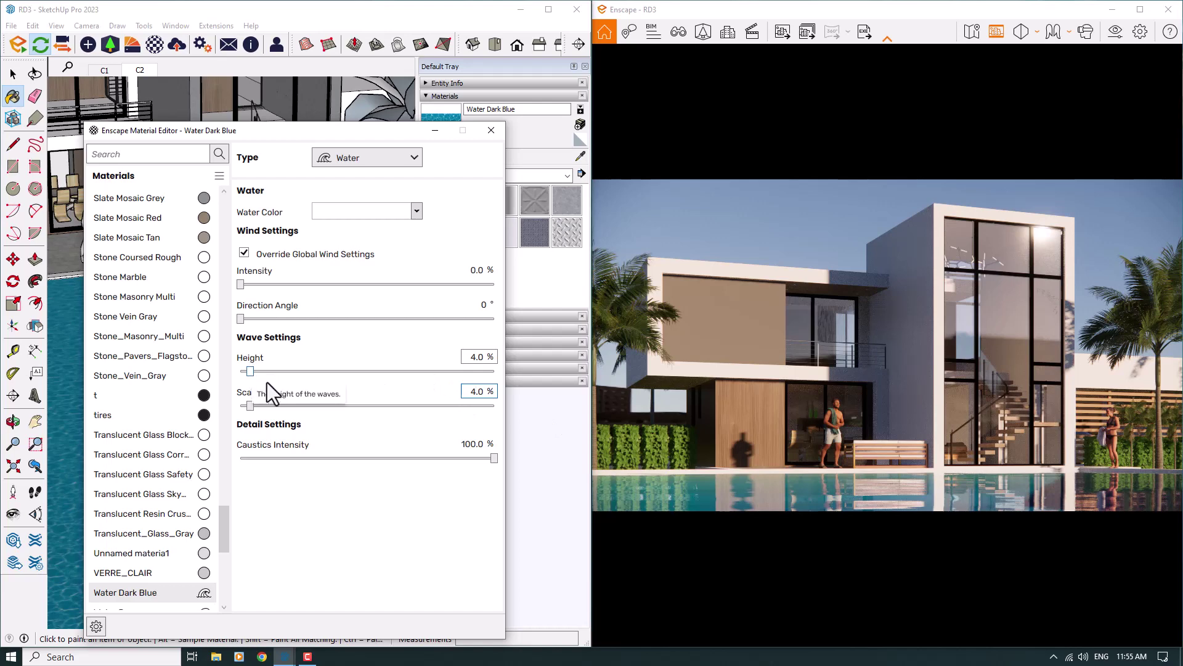
# Step: Set both the wave height and the wave scale of the water material to 1%
pyautogui.click(479, 360)
pyautogui.write('1')
pyautogui.press('Return')
pyautogui.click(478, 392)
pyautogui.write('1')
pyautogui.press('Return')
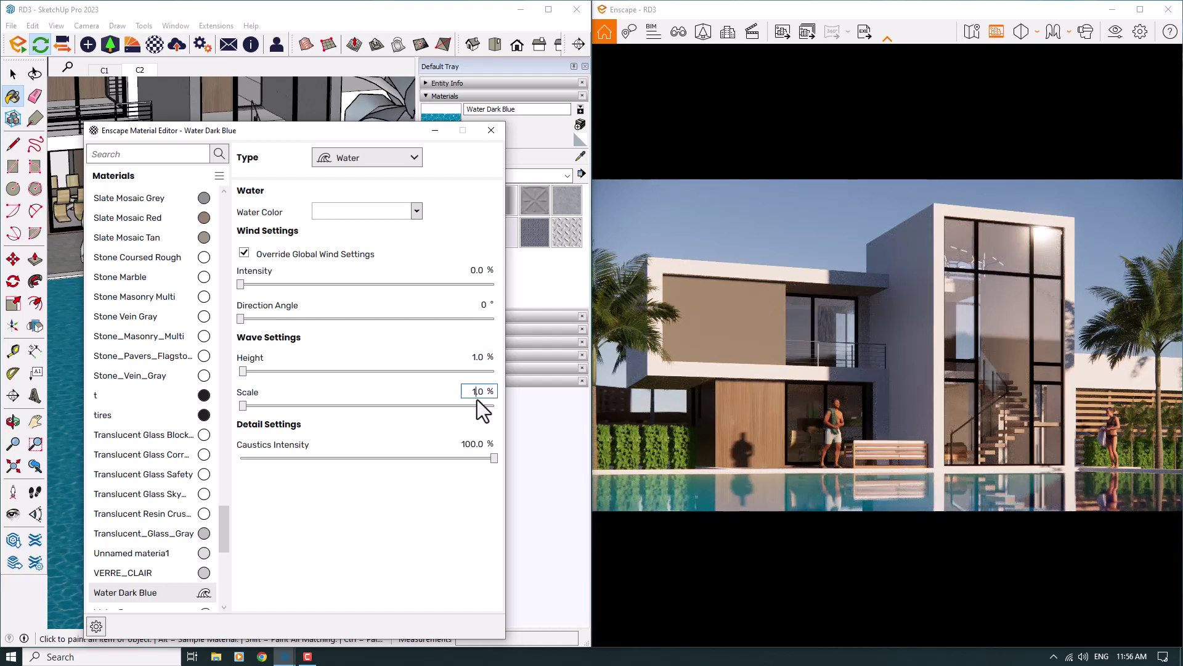
# Step: Try a light blue water color on the pool material and return it to white
pyautogui.click(387, 216)
pyautogui.click(423, 271)
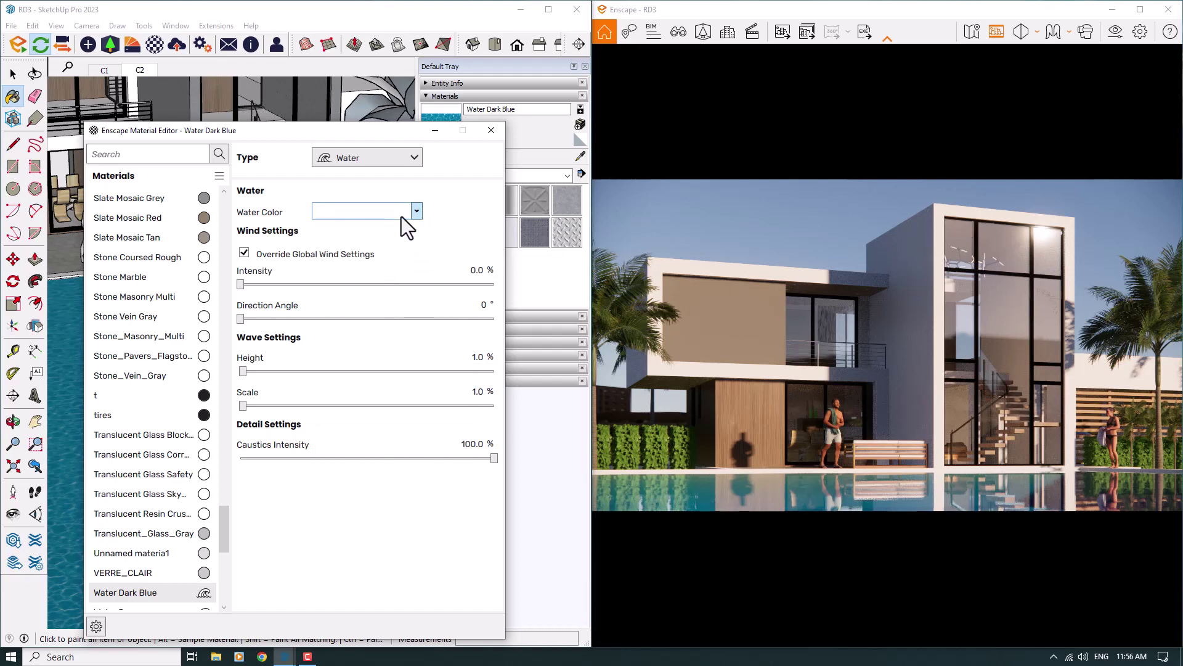
pyautogui.click(402, 216)
pyautogui.click(442, 426)
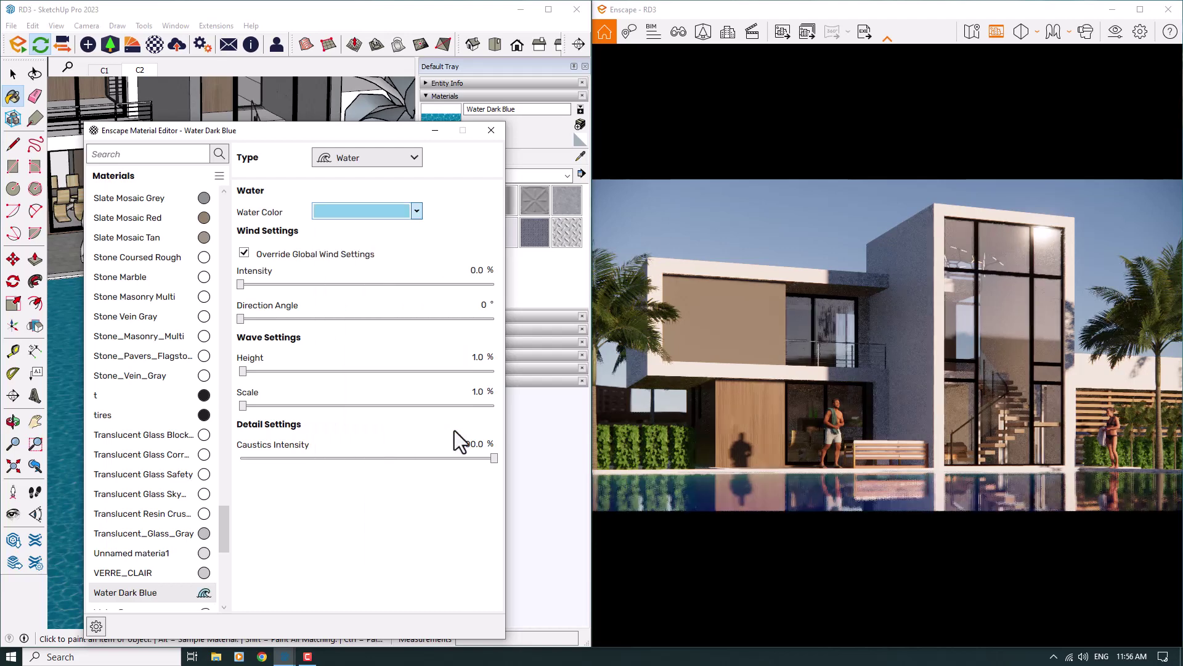
pyautogui.click(399, 211)
pyautogui.click(424, 273)
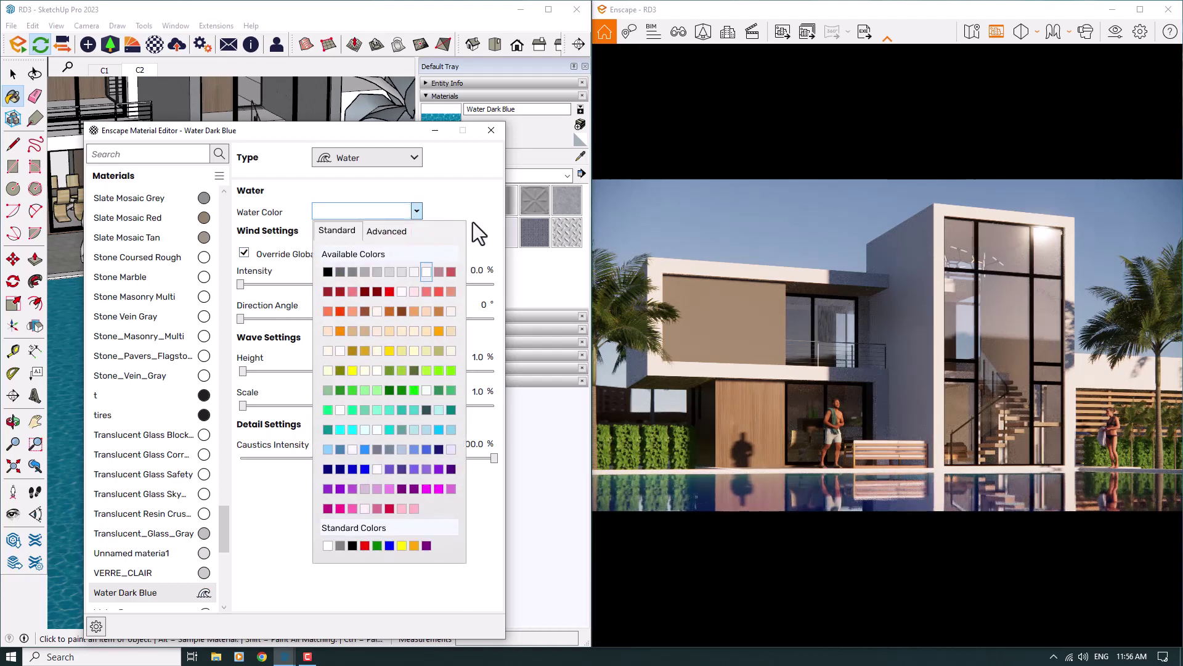
# Step: Close the material editor and reframe the villa and its pool in the maximized Enscape render window
pyautogui.click(493, 138)
pyautogui.click(1140, 10)
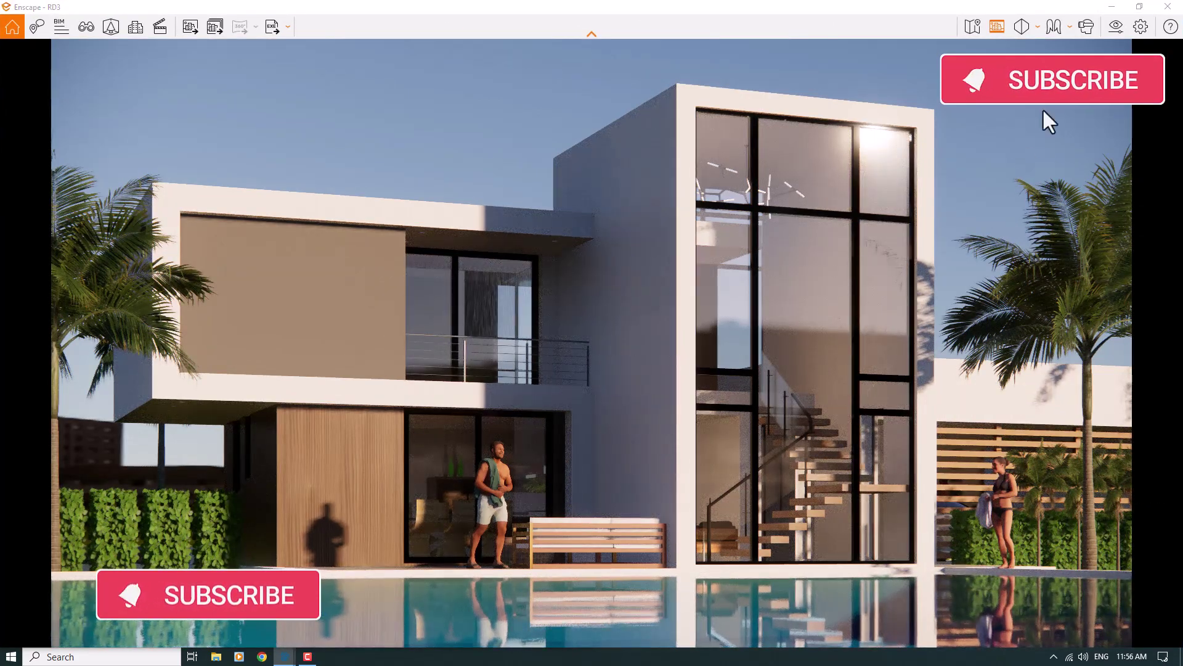
pyautogui.scroll(-2, 580, 331)
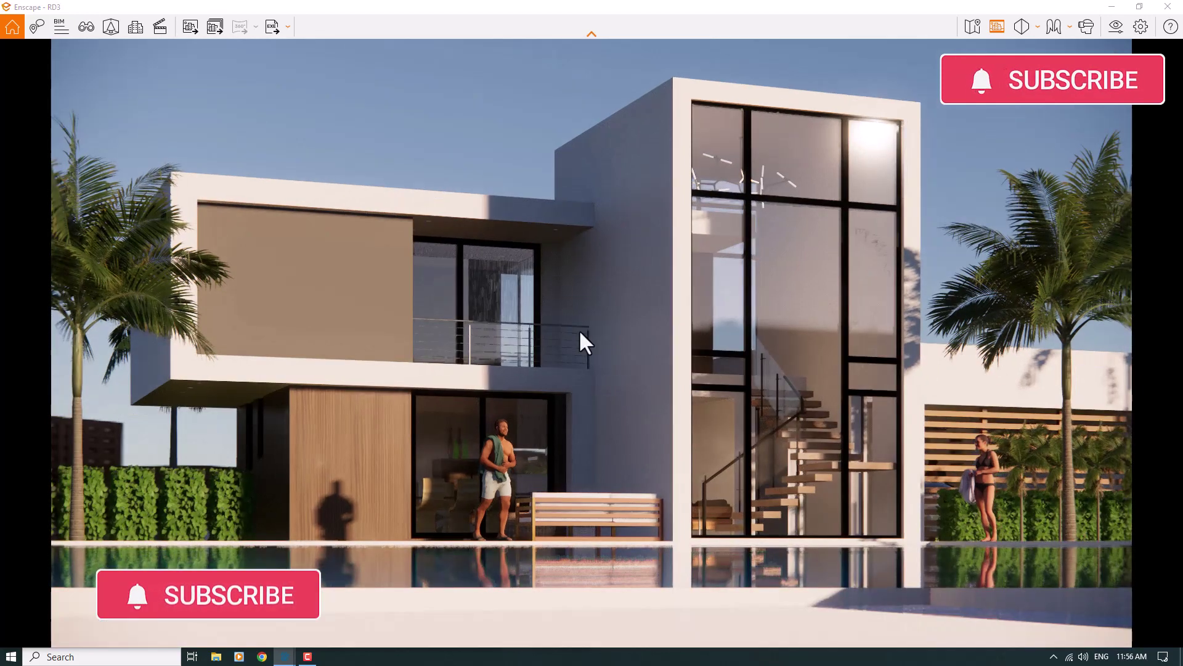
pyautogui.press('e')
pyautogui.press('e')
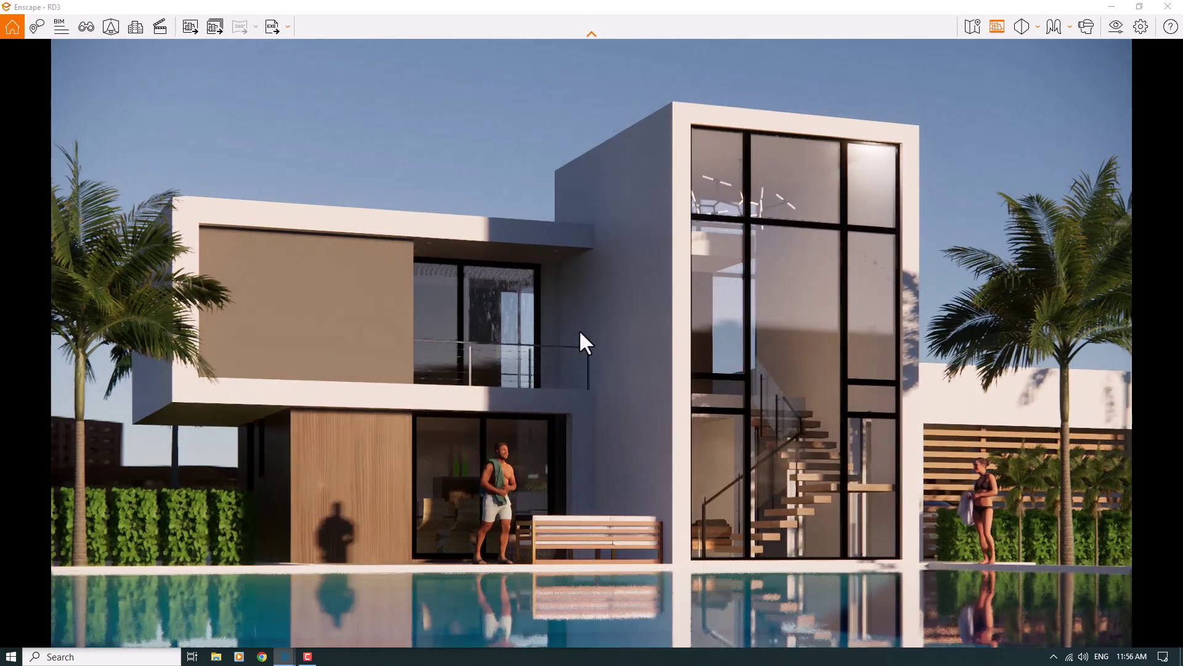
pyautogui.moveTo(579, 329); pyautogui.dragTo(590, 305)
pyautogui.moveTo(590, 305)
pyautogui.mouseDown(button='right')
pyautogui.moveTo(588, 296)
pyautogui.moveTo(584, 314)
pyautogui.mouseUp(button='right')
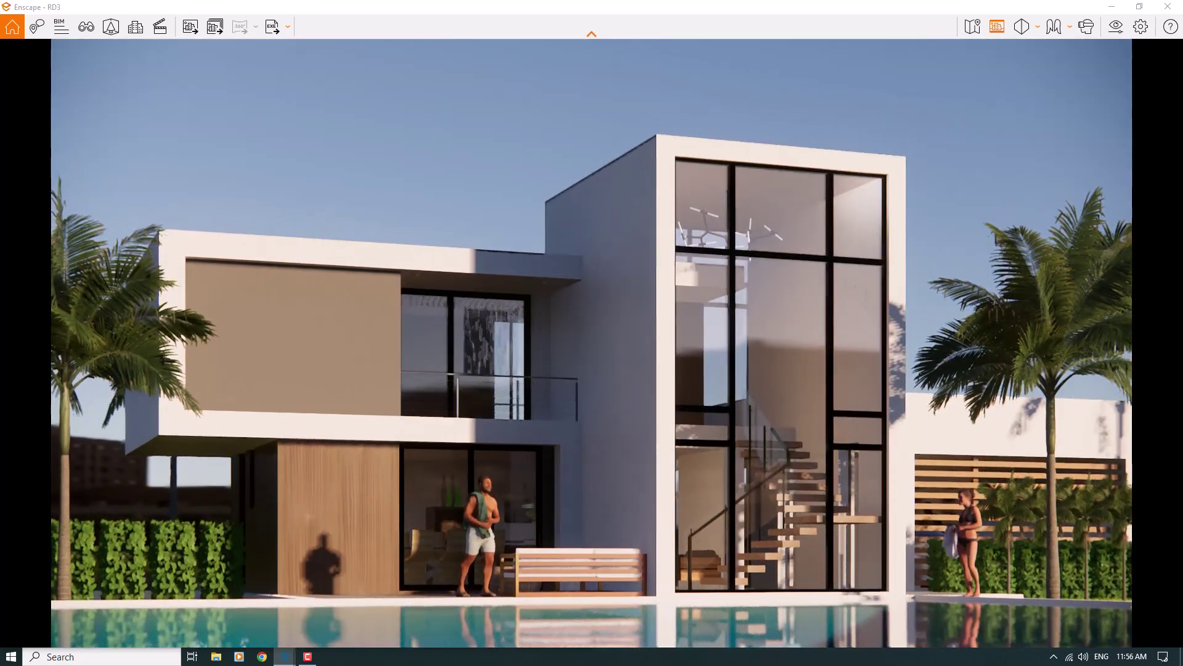
# Step: Open the visual settings and set the camera exposure to 57%
pyautogui.click(1113, 30)
pyautogui.moveTo(360, 114); pyautogui.dragTo(981, 60)
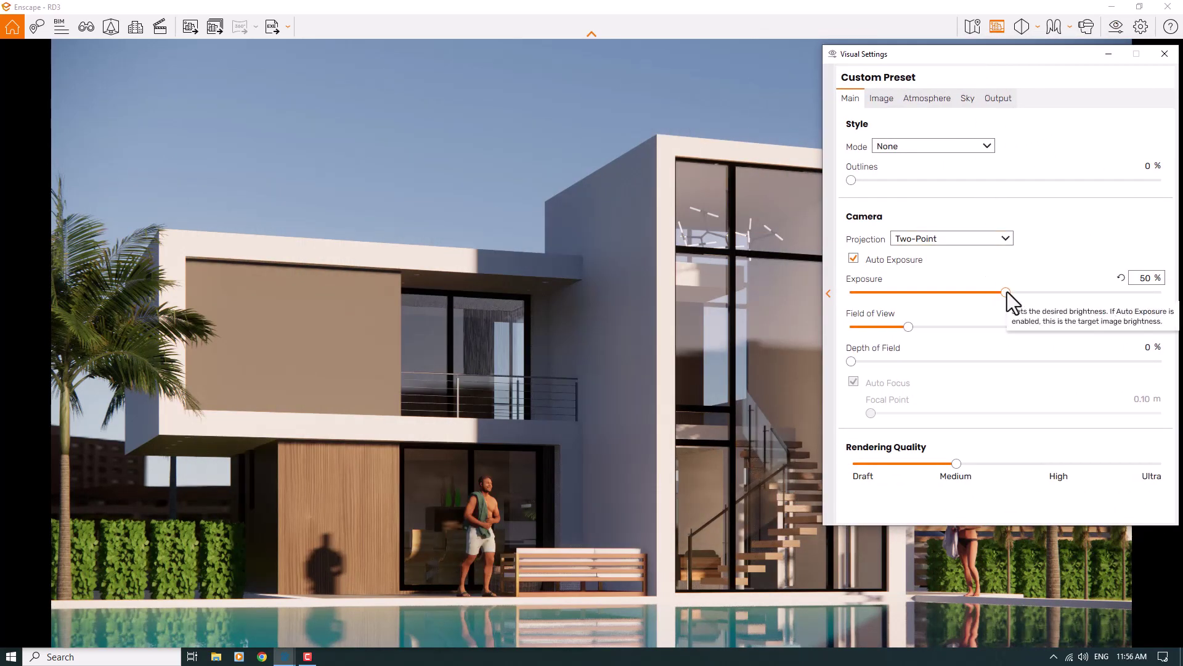
pyautogui.moveTo(1007, 290); pyautogui.dragTo(1034, 293)
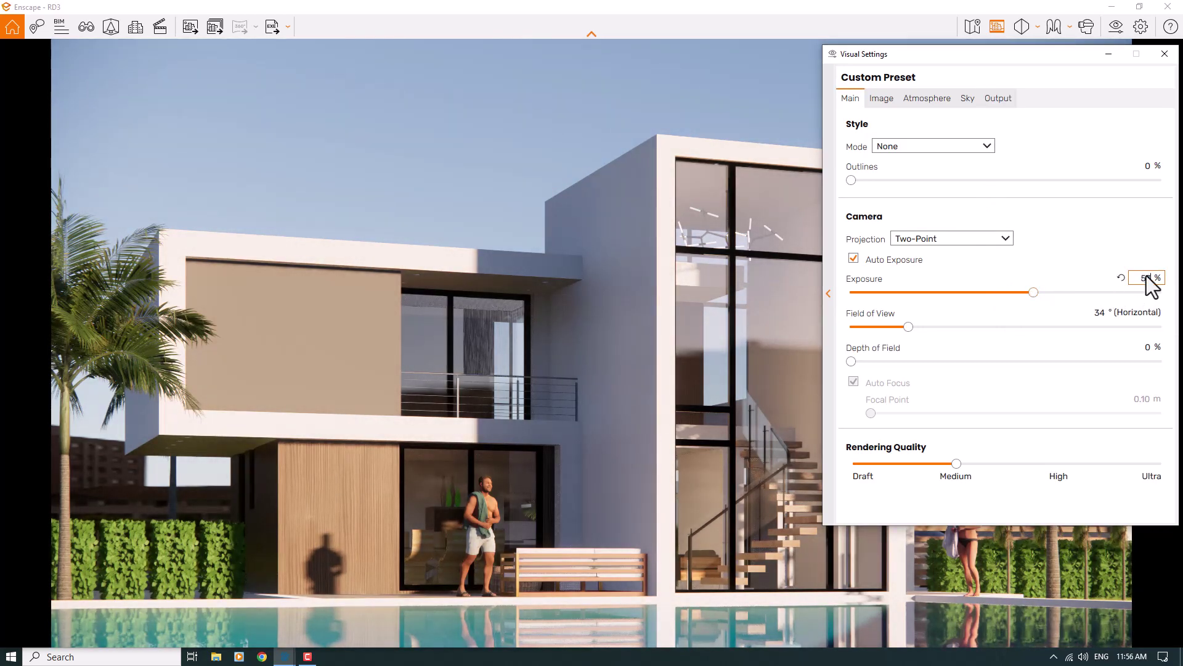
pyautogui.write('57')
# Step: Set the depth of field to 12% with auto focus off and raise the rendering quality to High
pyautogui.moveTo(857, 361); pyautogui.dragTo(858, 362)
pyautogui.click(889, 362)
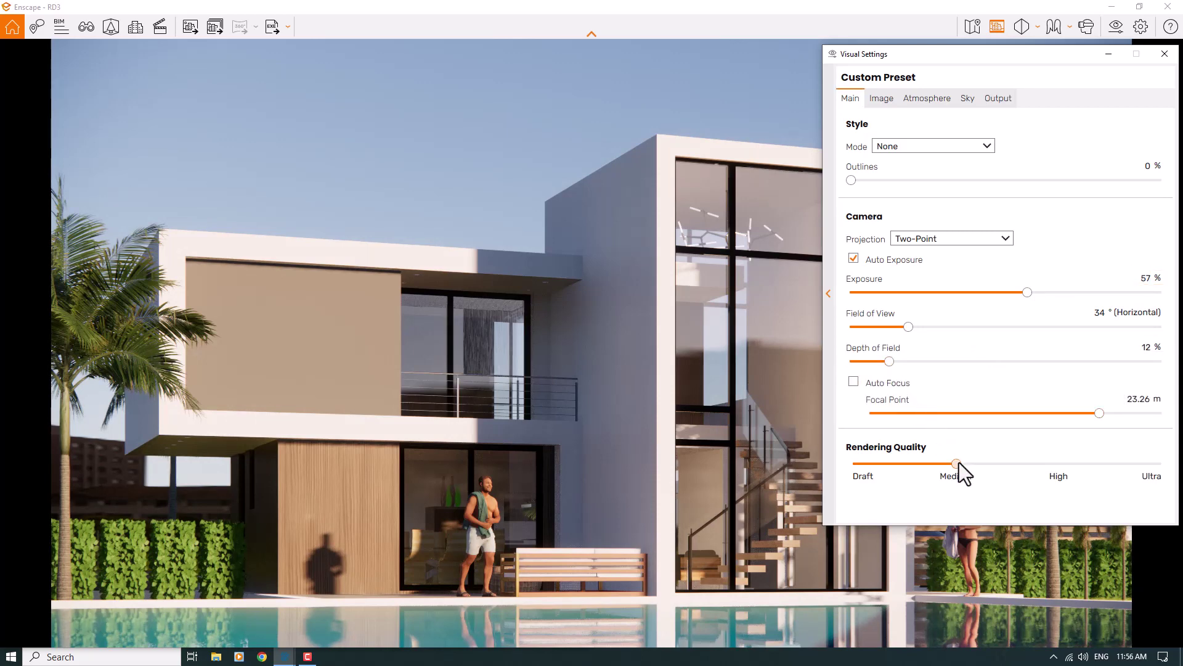
pyautogui.moveTo(959, 462); pyautogui.dragTo(1050, 460)
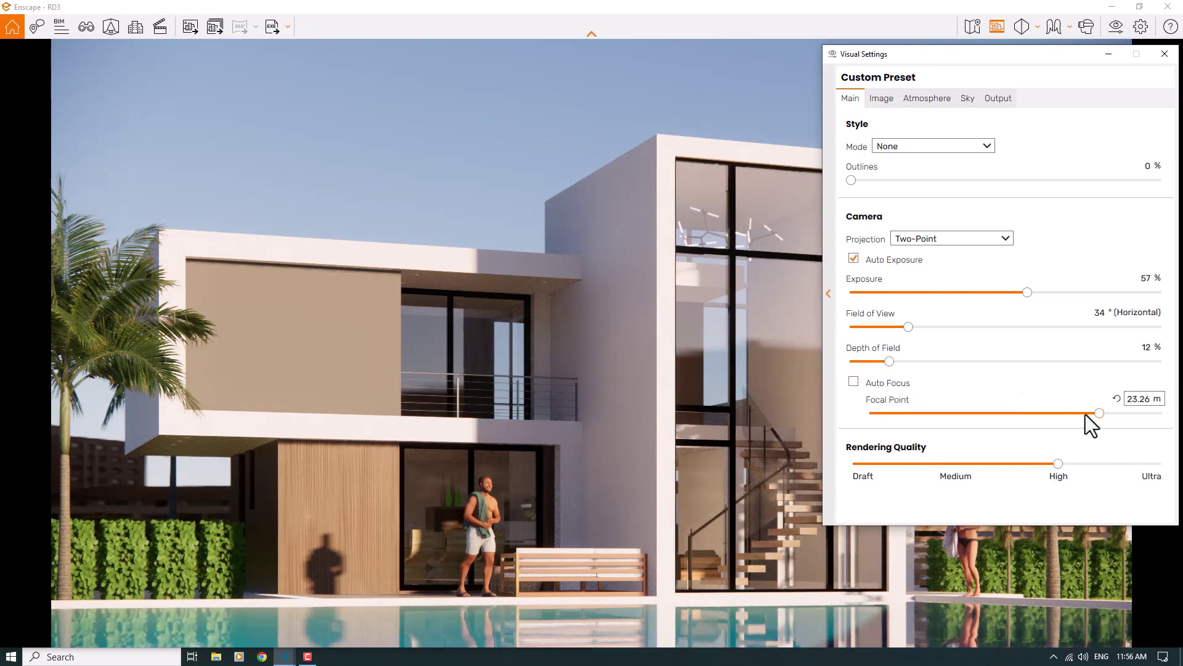
# Step: Set the camera's focal point to 25.66 m and the depth of field to 10%
pyautogui.moveTo(1099, 413); pyautogui.dragTo(996, 412)
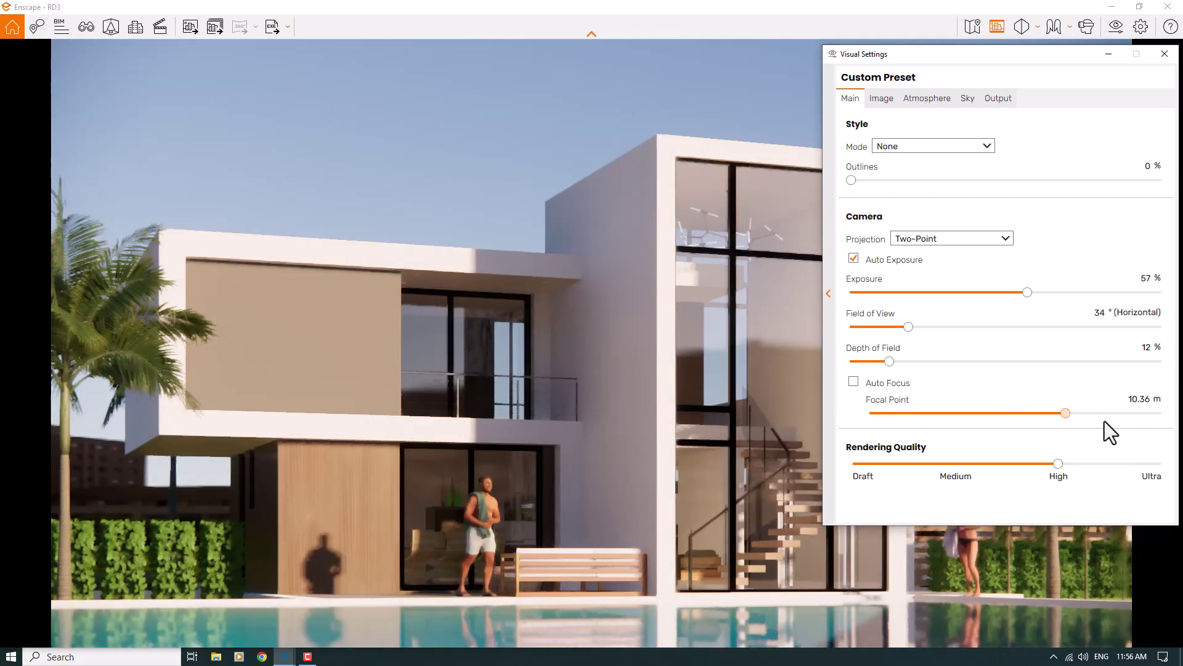
pyautogui.press('Left')
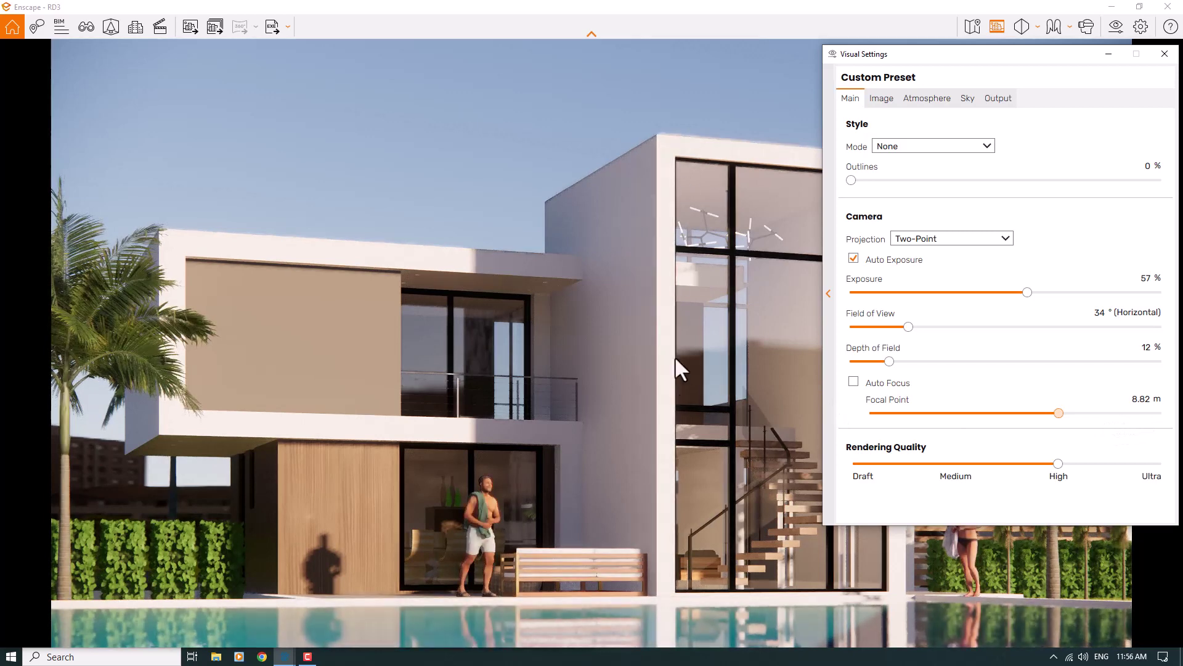
pyautogui.press('Left')
pyautogui.press('Right')
pyautogui.press('Right')
pyautogui.press('Right')
pyautogui.press('Right')
pyautogui.press('Right')
pyautogui.press('Right')
pyautogui.press('Right')
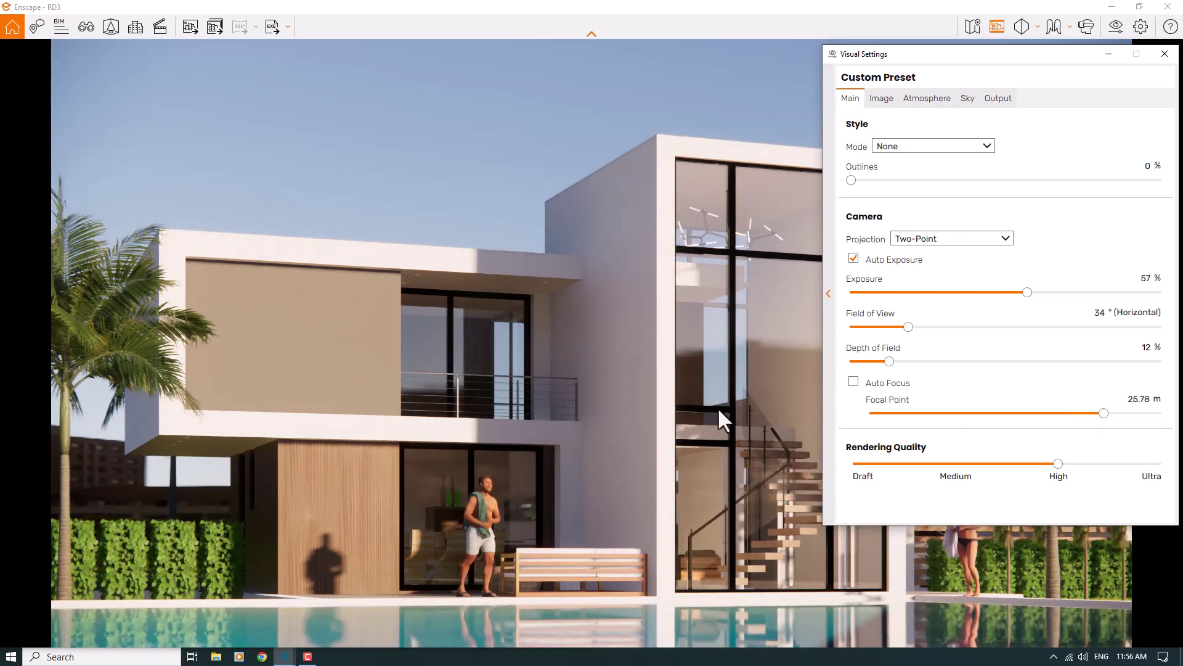
pyautogui.click(1137, 398)
pyautogui.write('25.66')
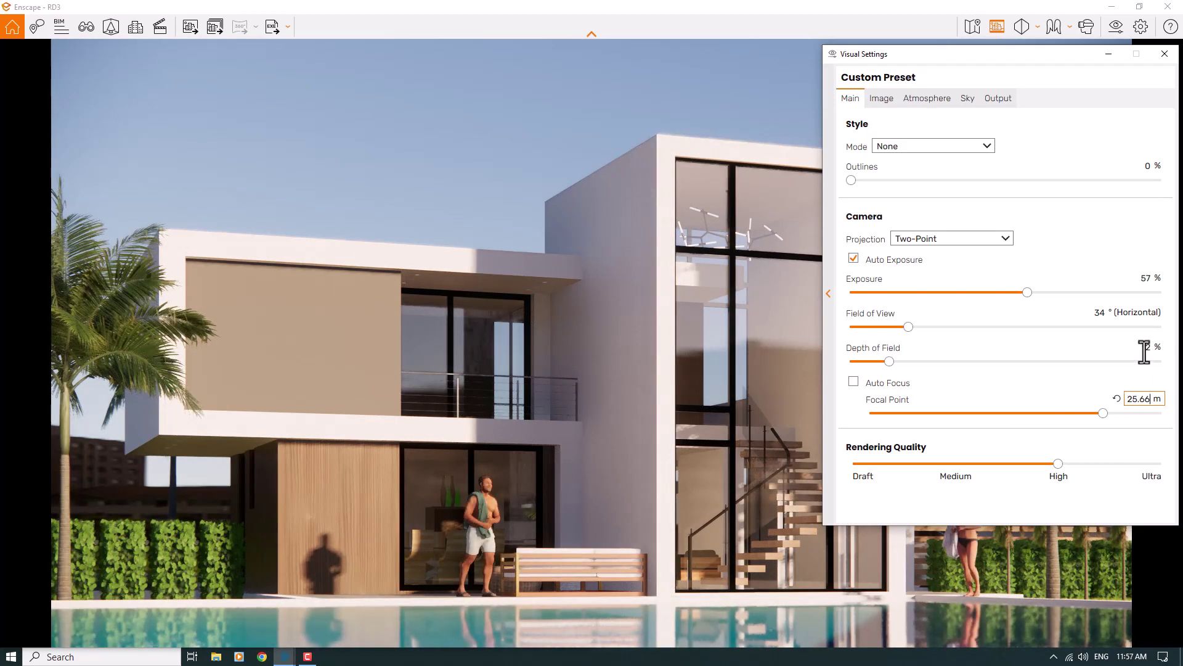
pyautogui.click(1144, 348)
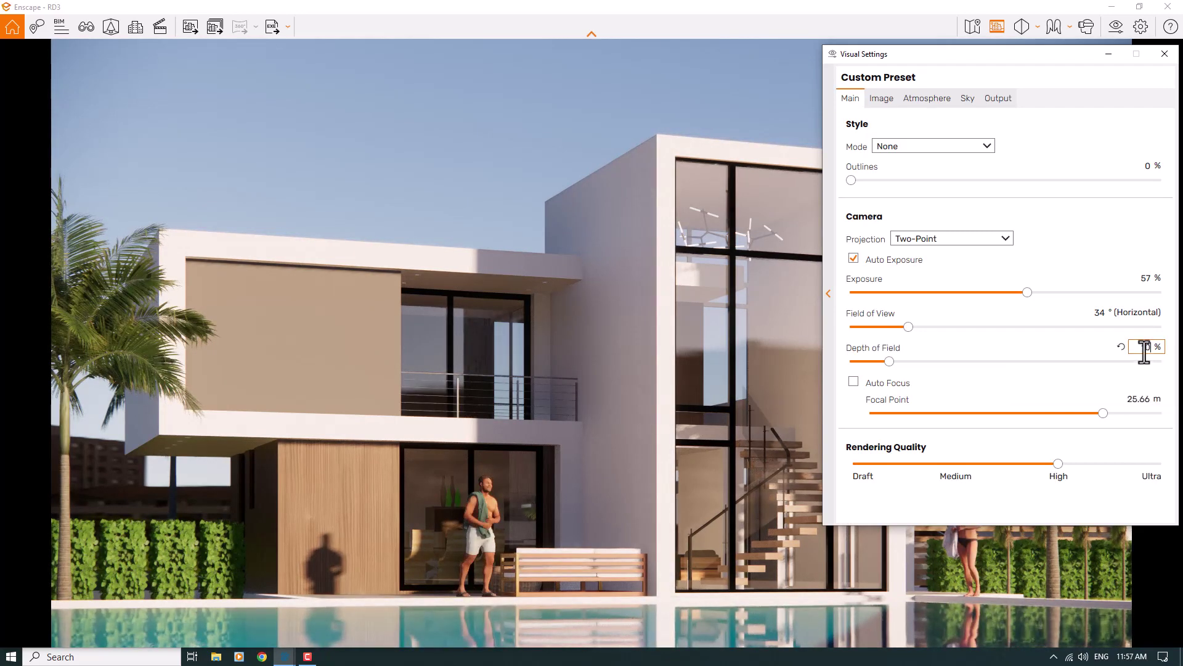
pyautogui.write('10')
# Step: Set the image saturation to 109% with auto contrast enabled
pyautogui.click(893, 104)
pyautogui.click(890, 159)
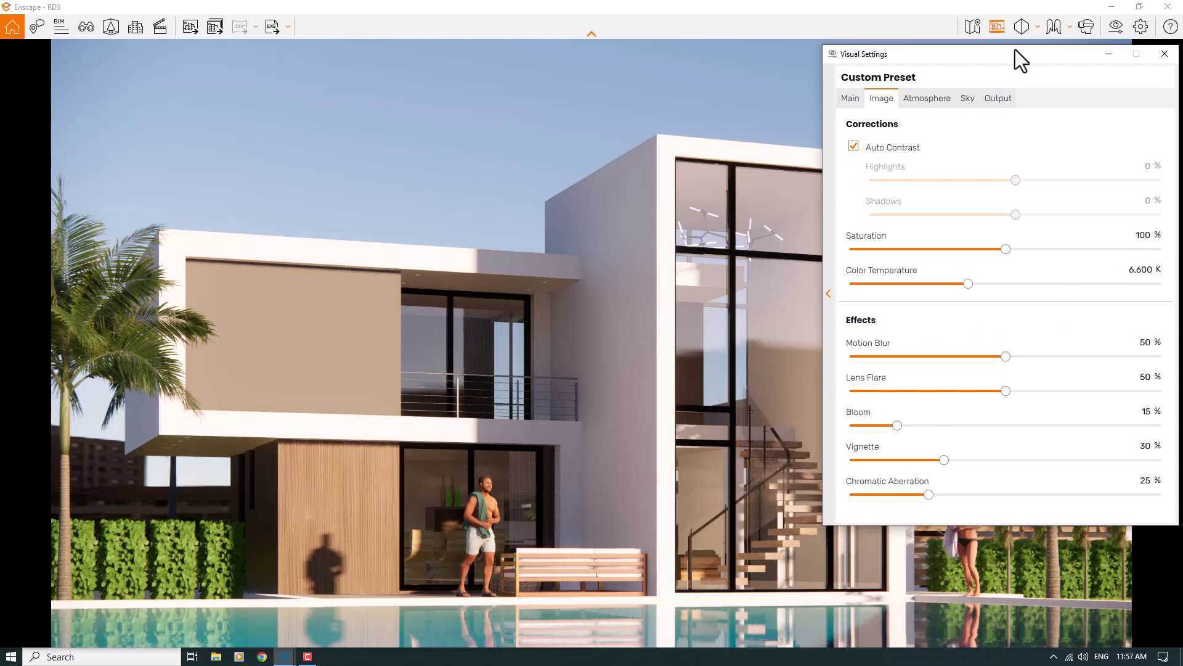
pyautogui.moveTo(996, 53); pyautogui.dragTo(1035, 85)
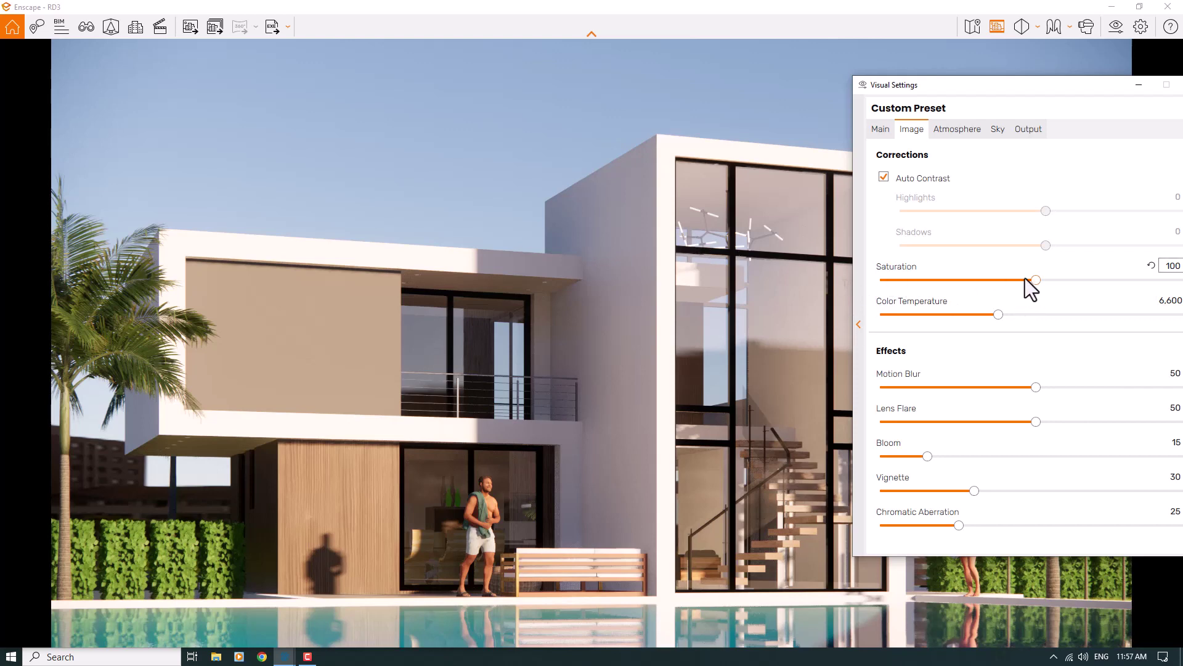
pyautogui.moveTo(959, 86); pyautogui.dragTo(859, 56)
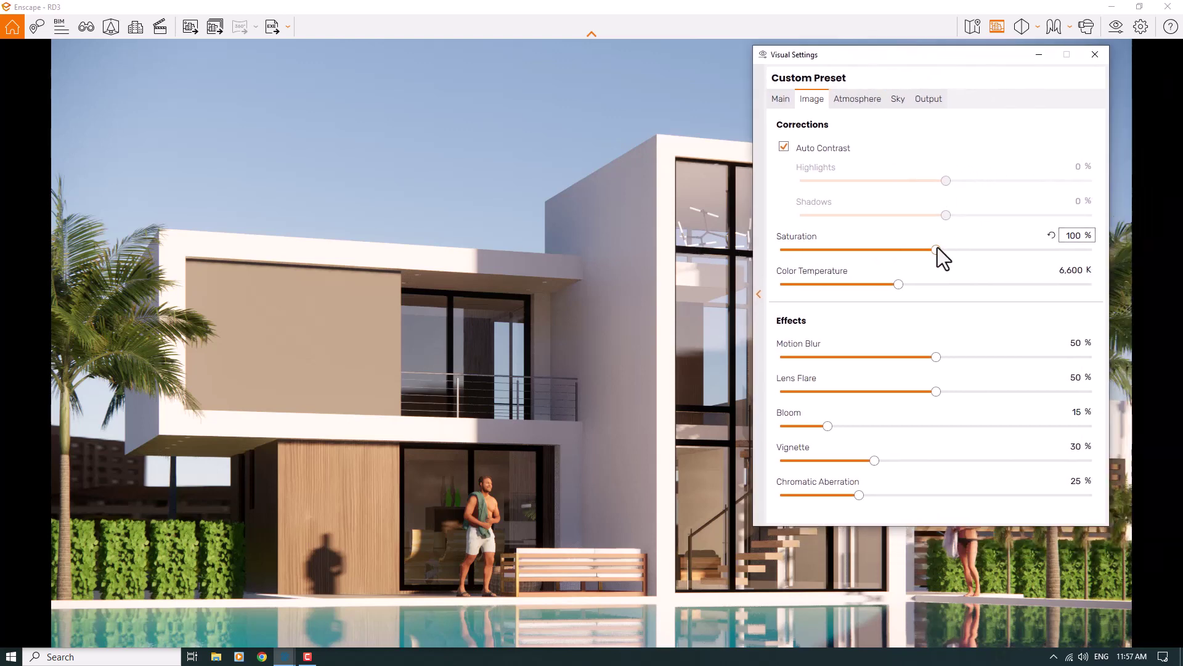
pyautogui.moveTo(937, 249)
pyautogui.mouseDown()
pyautogui.moveTo(982, 248)
pyautogui.moveTo(945, 249)
pyautogui.moveTo(959, 249)
pyautogui.mouseUp()
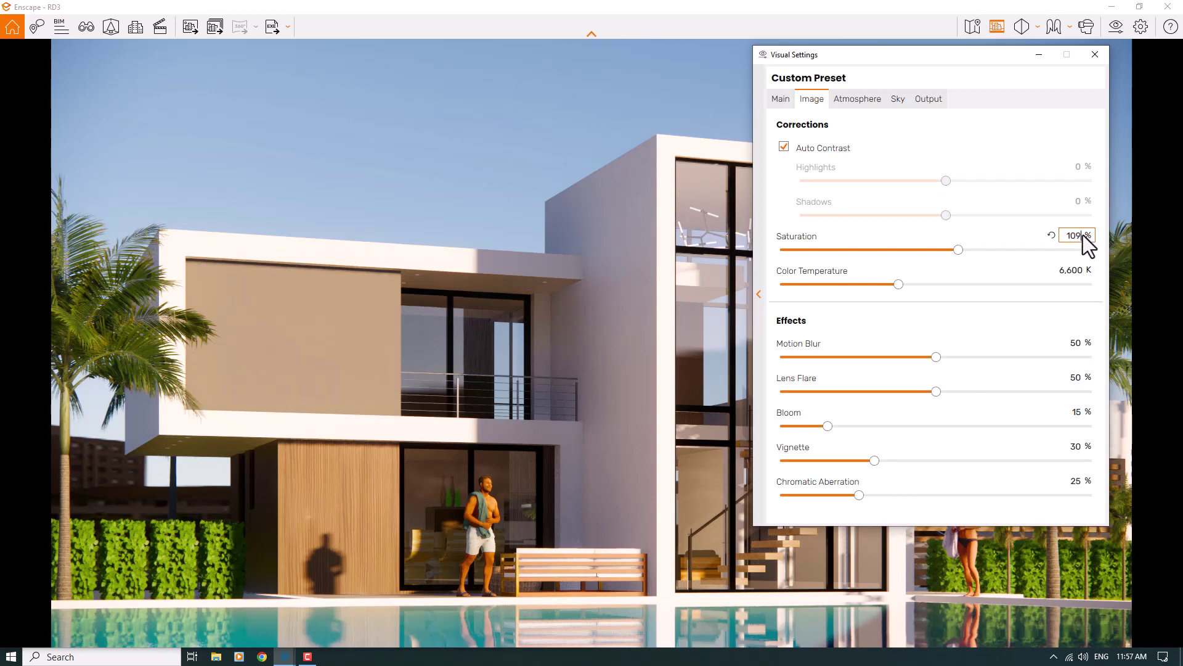
pyautogui.write('9')
# Step: Set the image color temperature to 8,600 K
pyautogui.moveTo(901, 284); pyautogui.dragTo(951, 287)
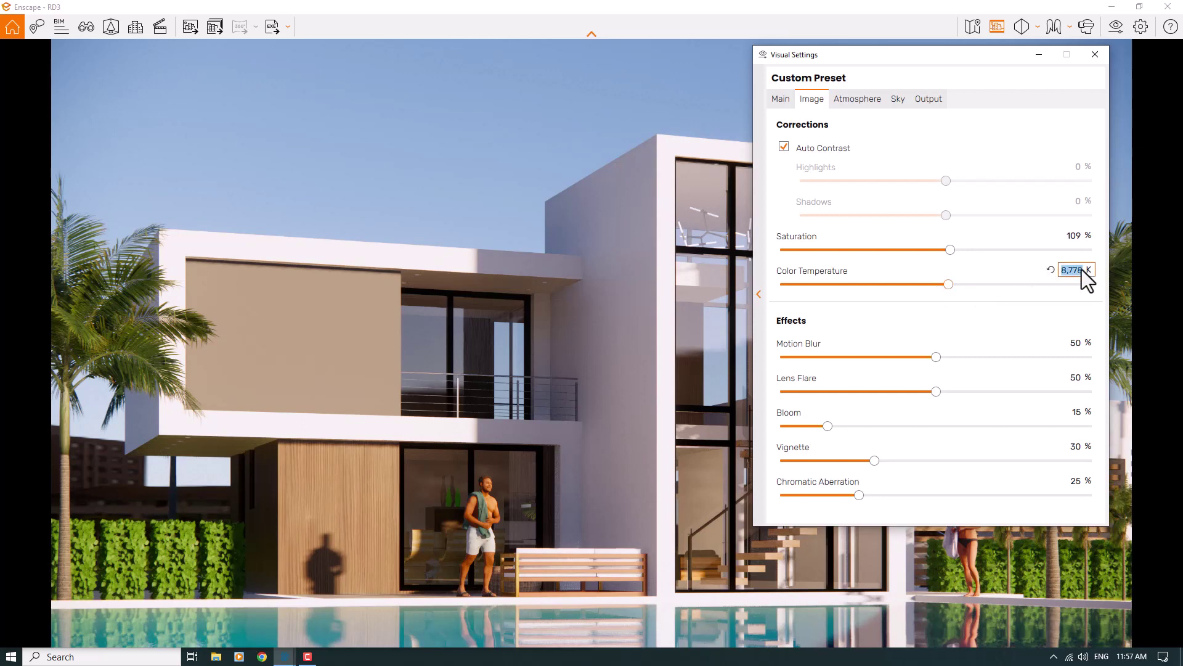
pyautogui.write('80')
pyautogui.press('Return')
# Step: Reduce the motion blur effect to 0% and raise the bloom to 38%
pyautogui.moveTo(941, 357); pyautogui.dragTo(731, 356)
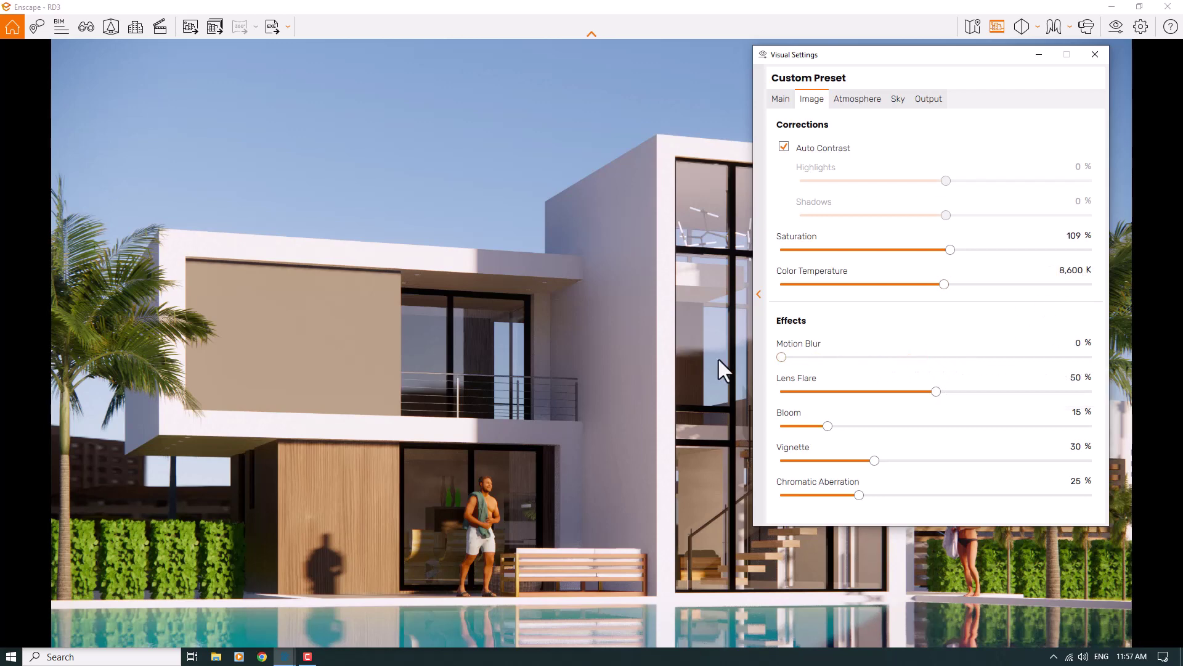
pyautogui.moveTo(919, 54); pyautogui.dragTo(228, 61)
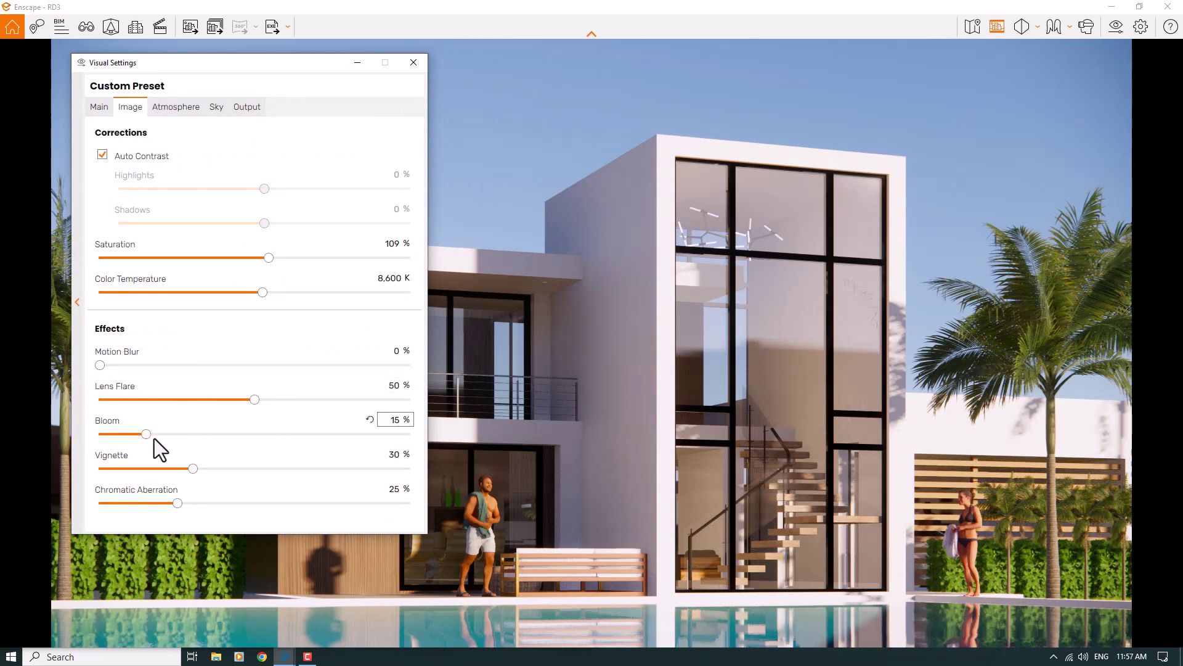
pyautogui.moveTo(151, 435); pyautogui.dragTo(162, 433)
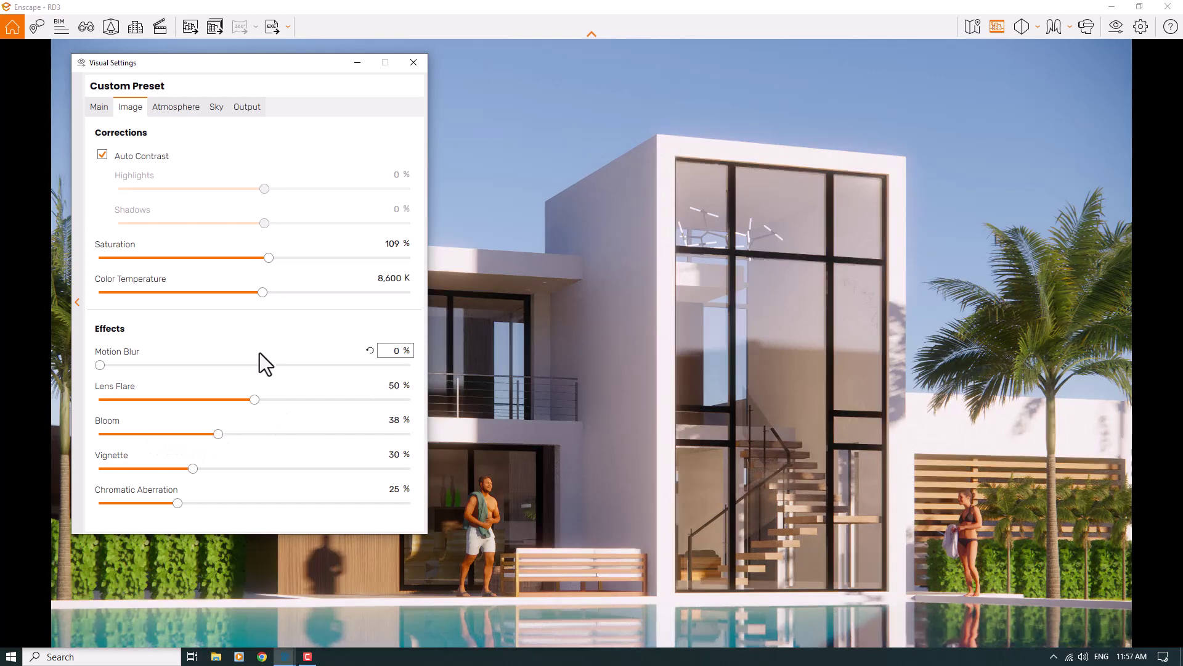
# Step: Set the bloom effect to 9% and the lens flare to 59%
pyautogui.click(395, 420)
pyautogui.write('9')
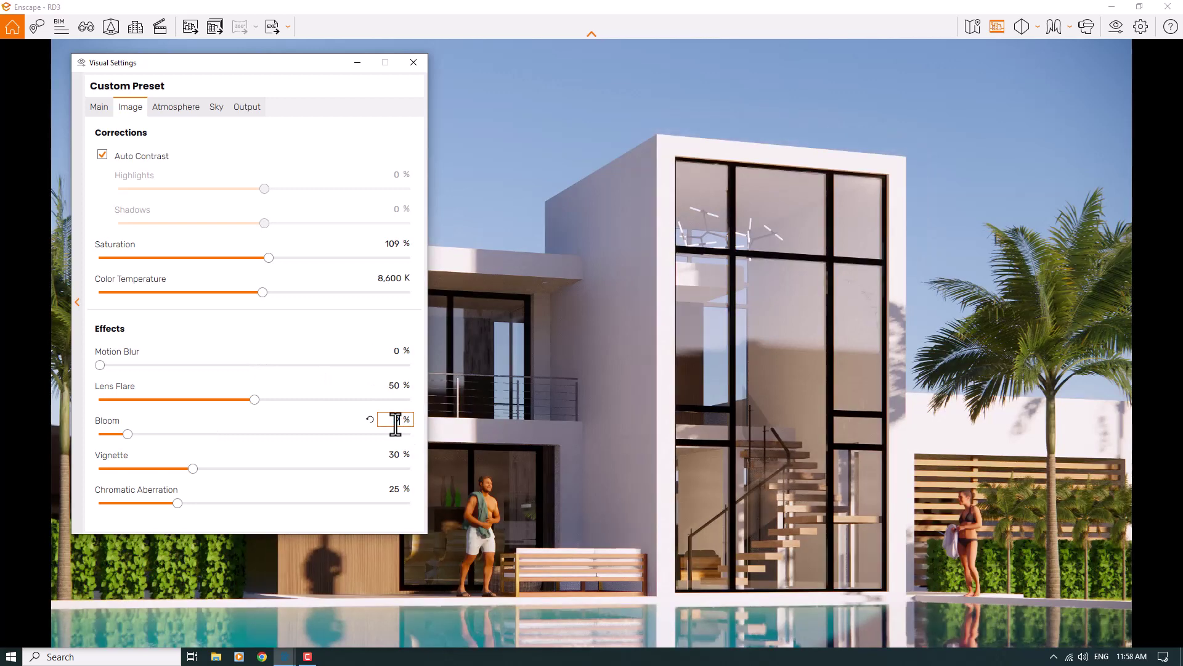
pyautogui.click(389, 387)
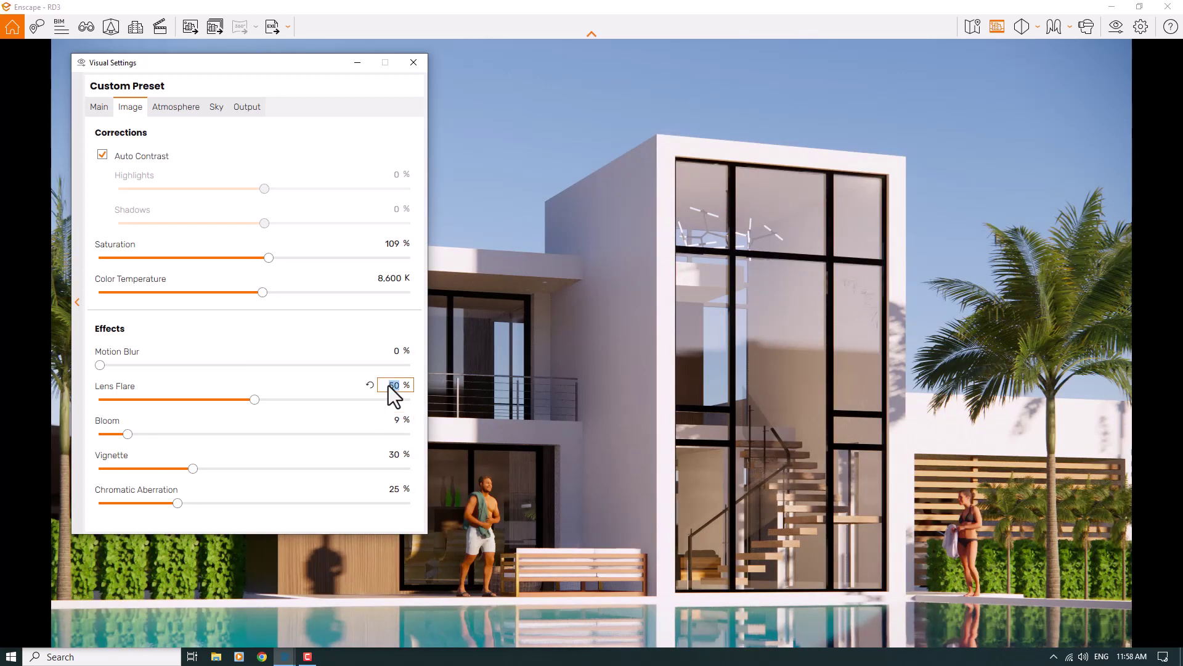
pyautogui.write('59')
# Step: Set the vignette to 8% and the chromatic aberration to 0%
pyautogui.click(391, 454)
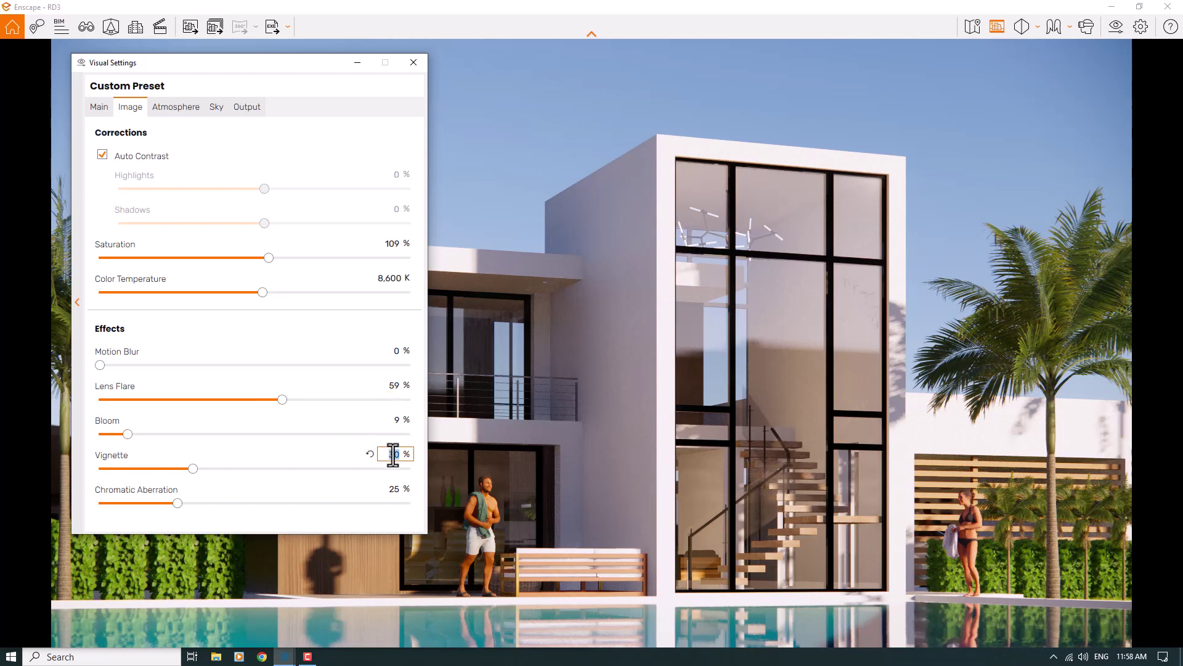
pyautogui.write('8')
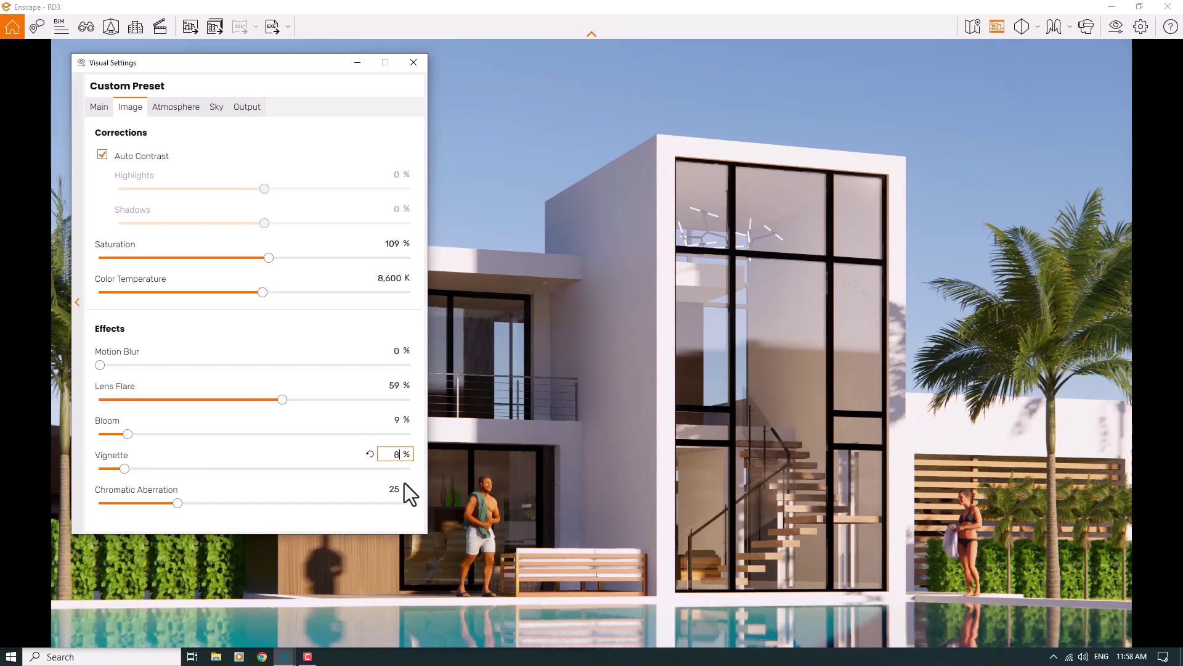
pyautogui.click(396, 488)
pyautogui.press('BackSpace')
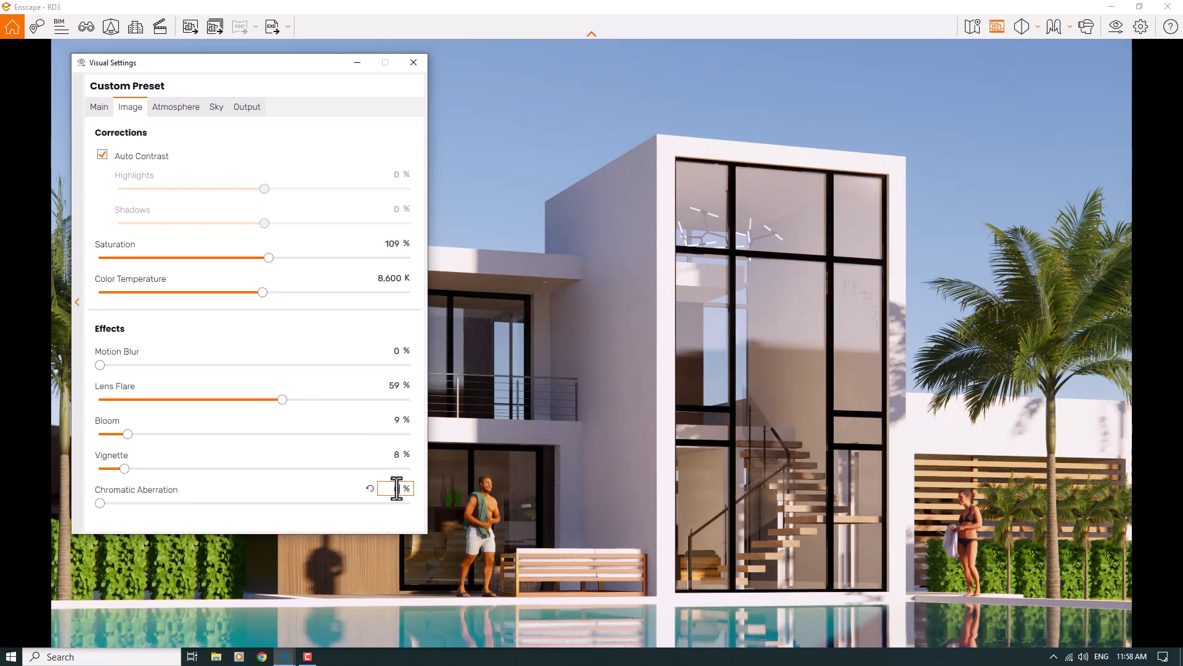
pyautogui.write('0')
# Step: Set the sun brightness in the atmosphere illumination settings to 77%
pyautogui.click(176, 106)
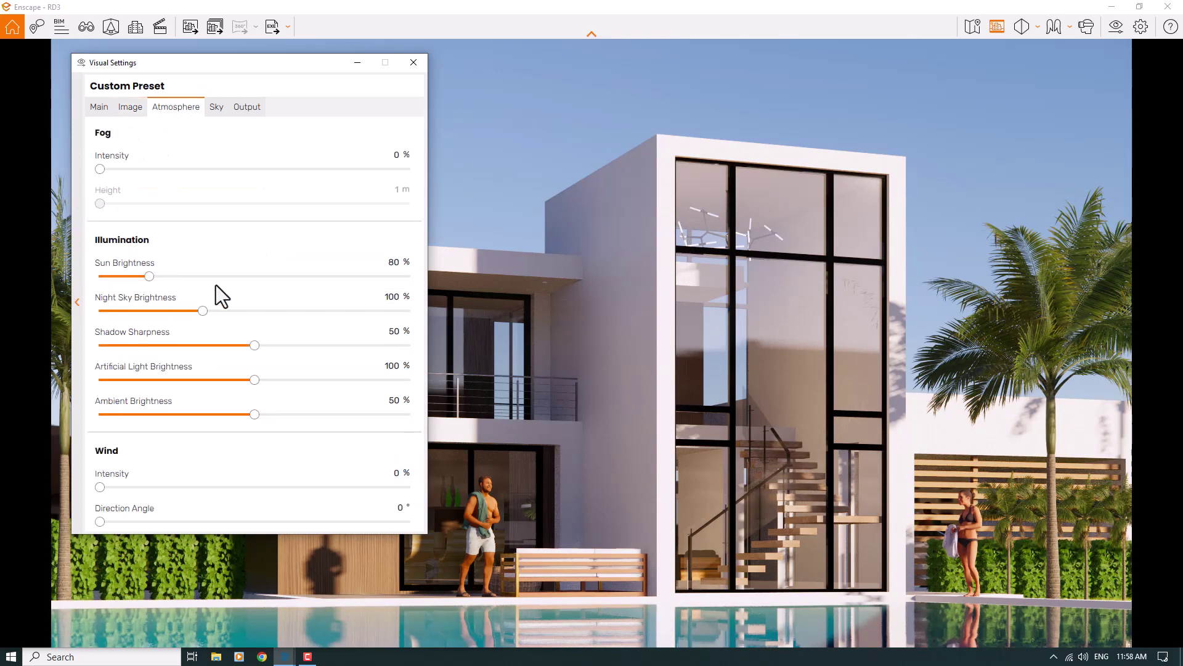
pyautogui.click(146, 276)
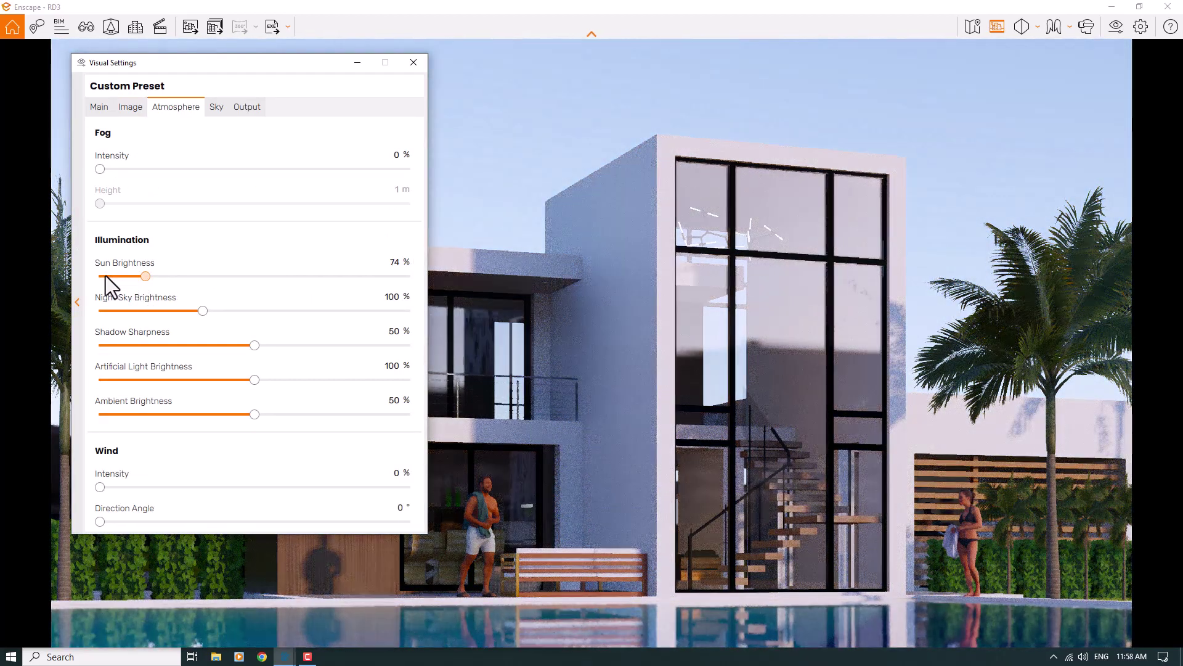
pyautogui.click(106, 275)
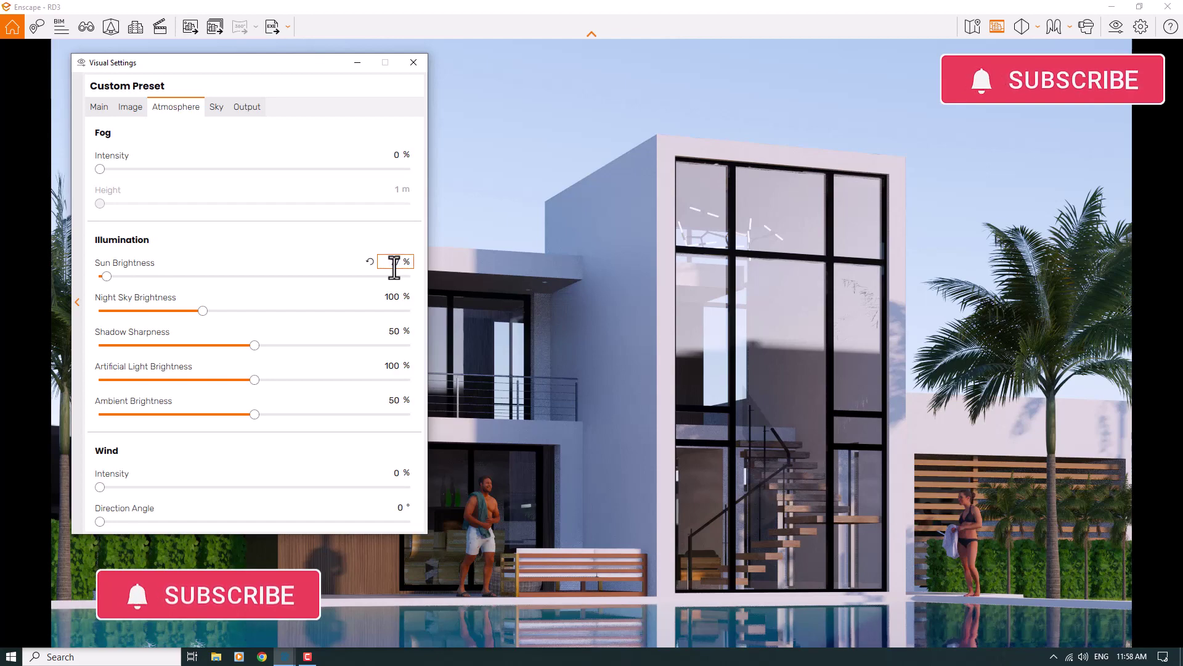
pyautogui.press('Return')
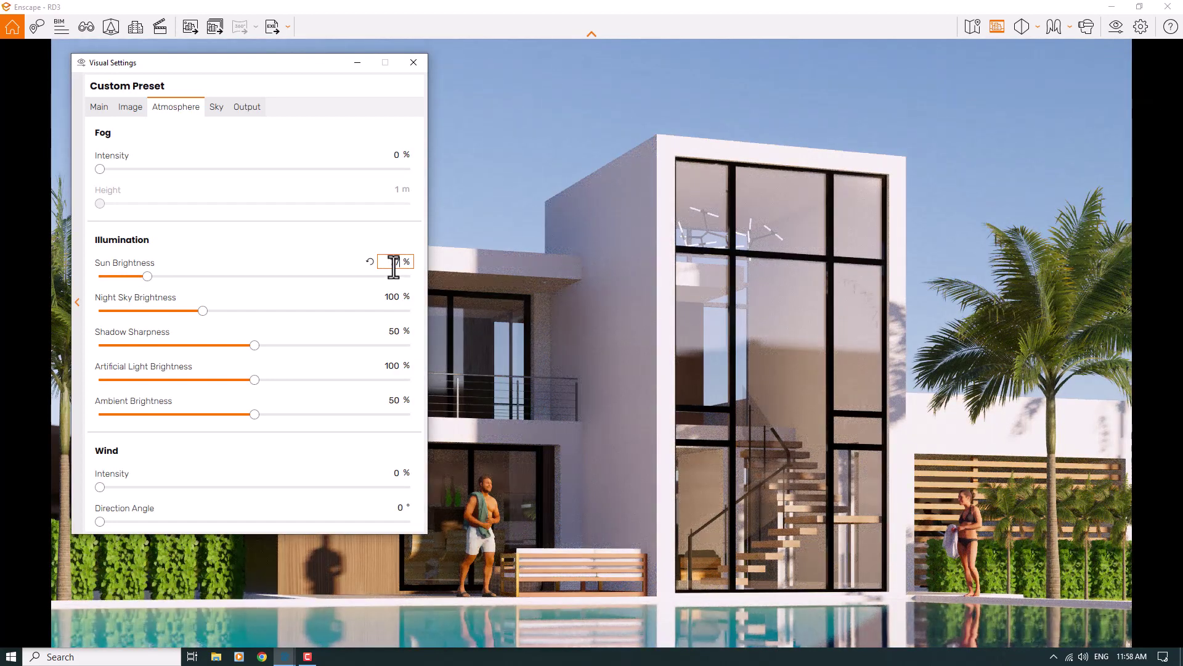
pyautogui.click(693, 330)
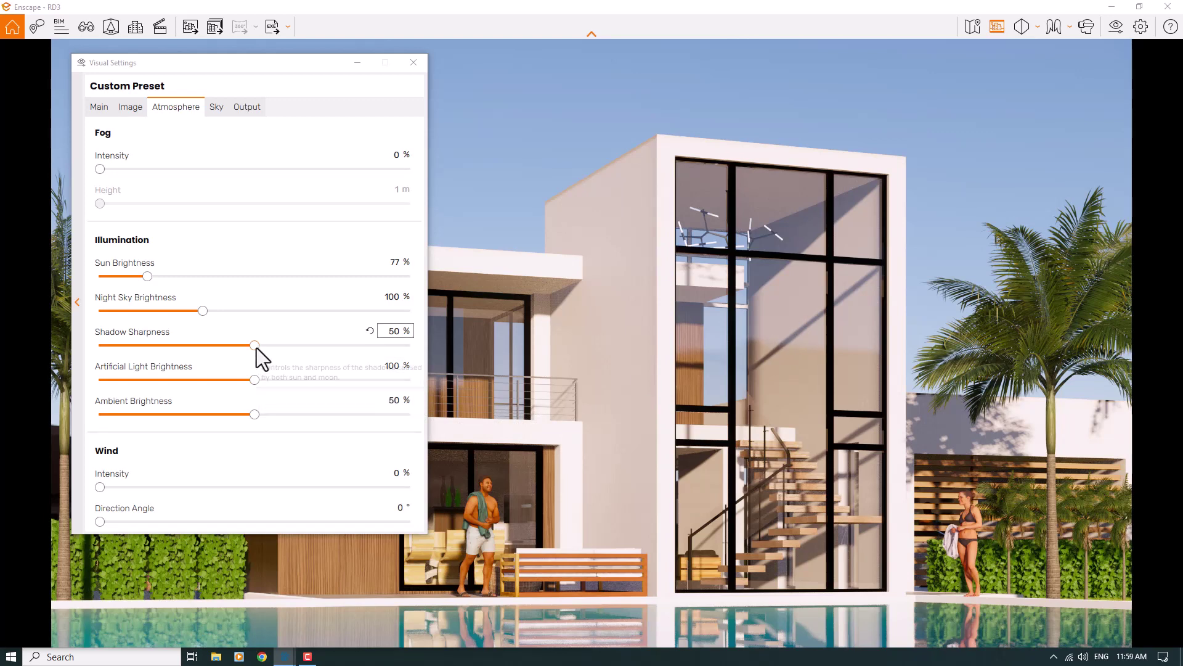
# Step: Try the shadow sharpness at 100%, and settle on 88%
pyautogui.moveTo(257, 347); pyautogui.dragTo(306, 348)
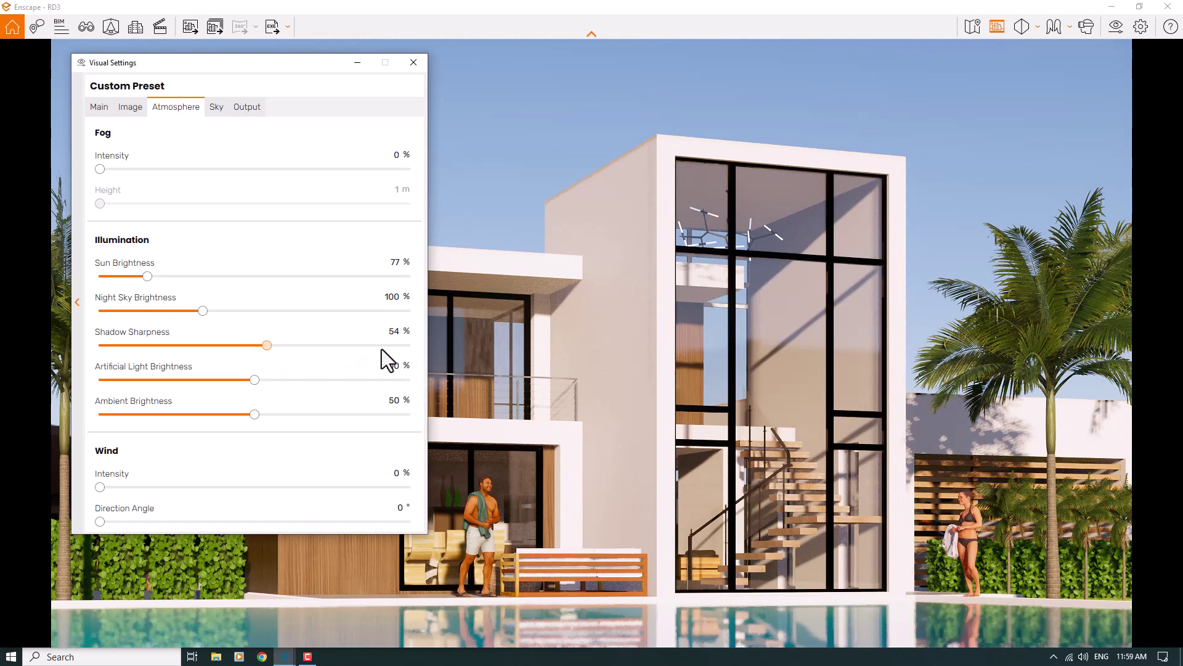
pyautogui.moveTo(385, 349); pyautogui.dragTo(428, 348)
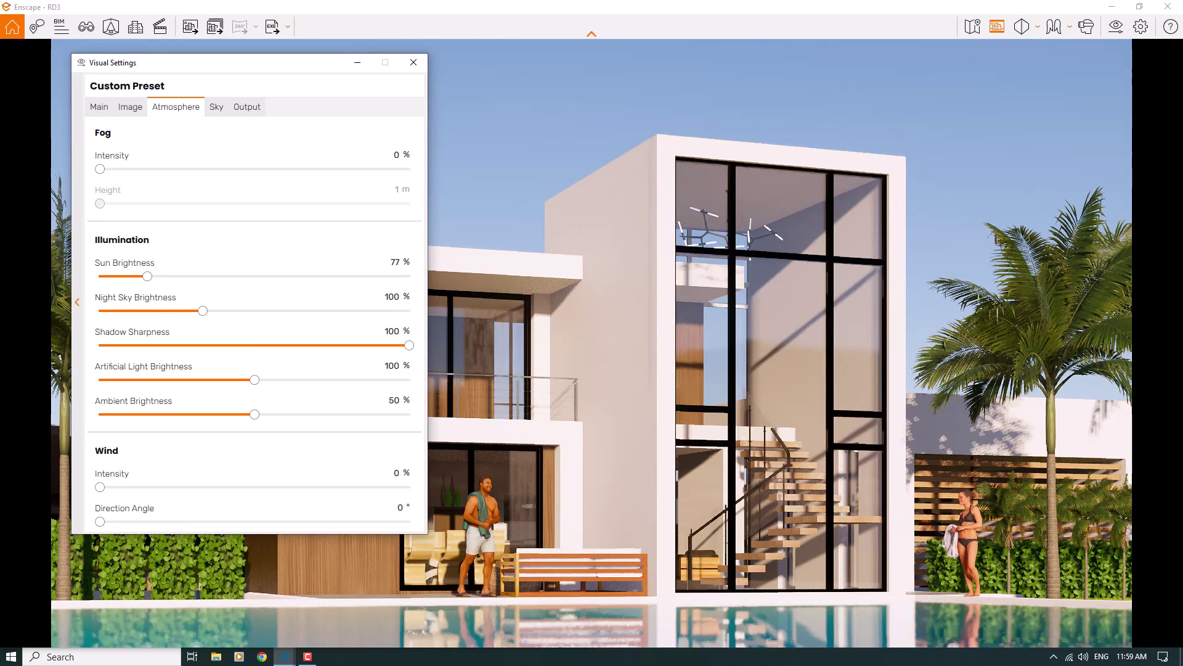
pyautogui.click(763, 395)
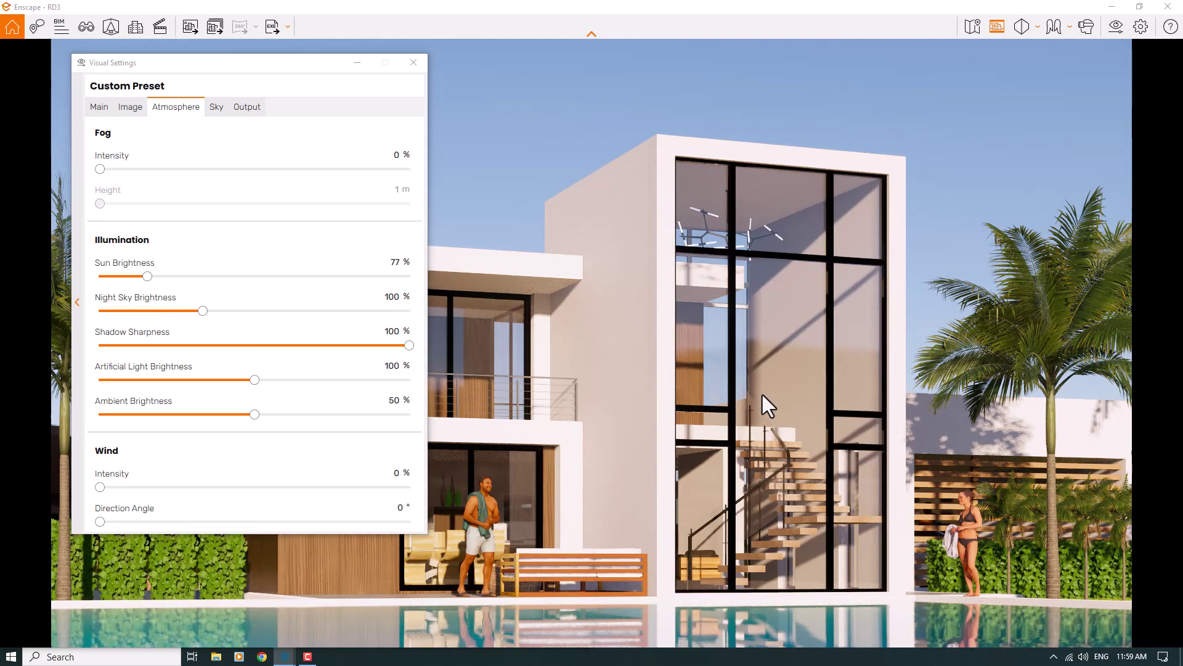
pyautogui.click(391, 332)
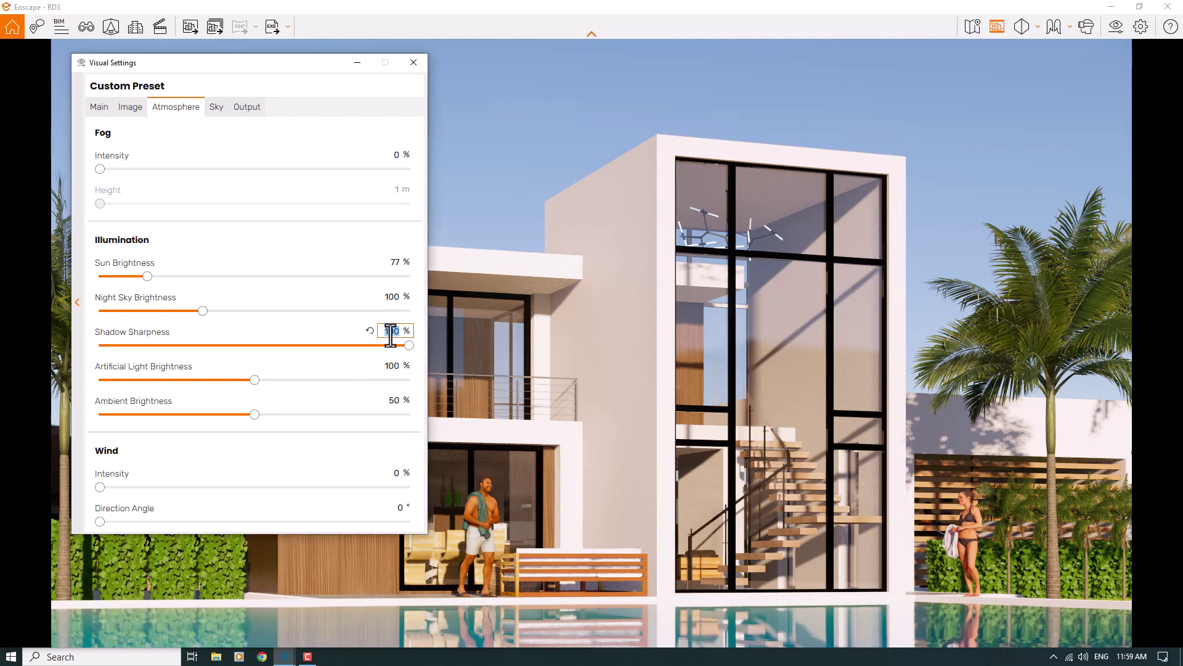
pyautogui.write('88')
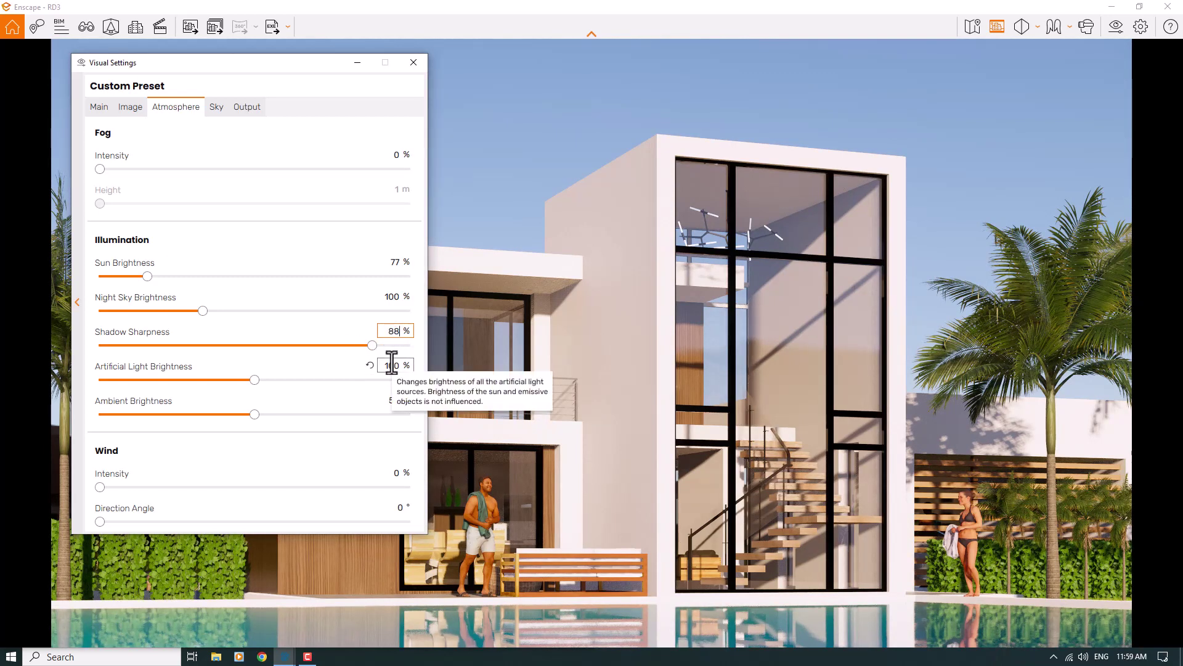
# Step: Set the artificial light brightness to 136%
pyautogui.click(392, 364)
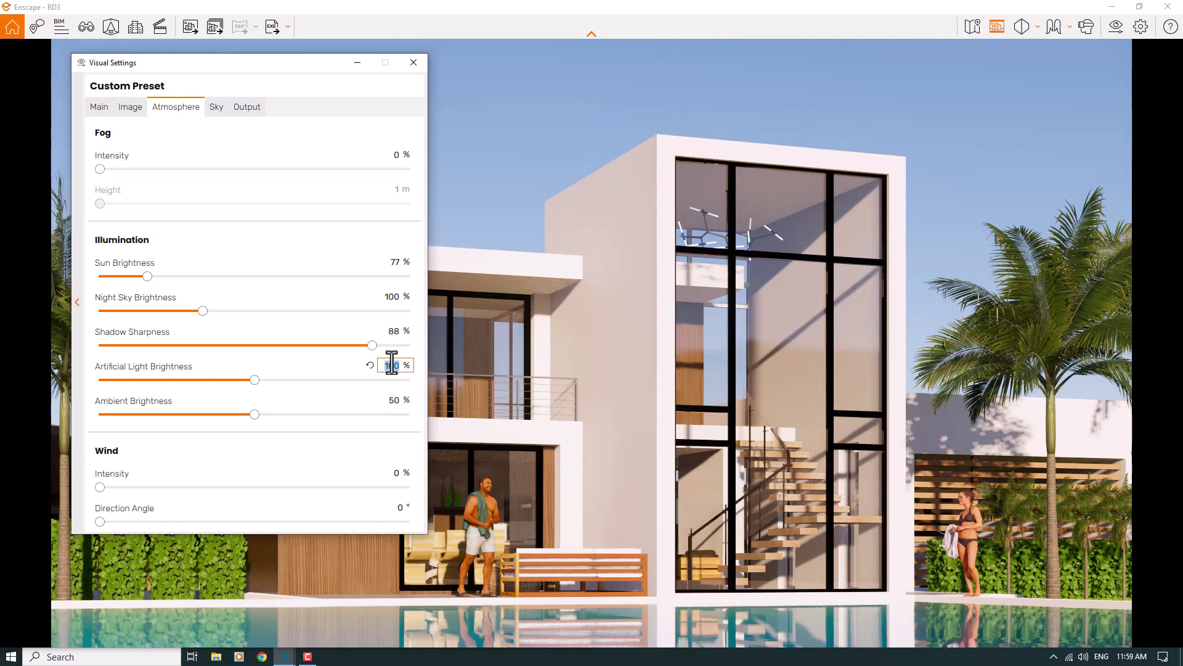
pyautogui.write('136')
# Step: Check the sky and output settings, raise the rendering quality to Ultra, and close the visual settings
pyautogui.click(217, 112)
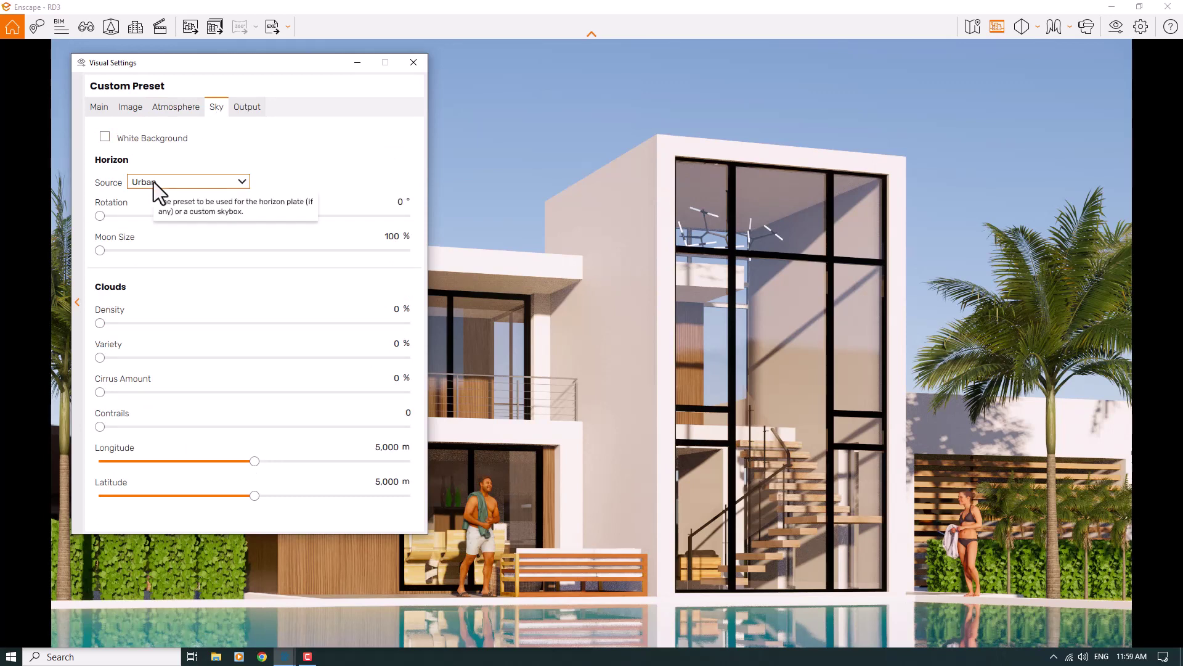
pyautogui.click(255, 109)
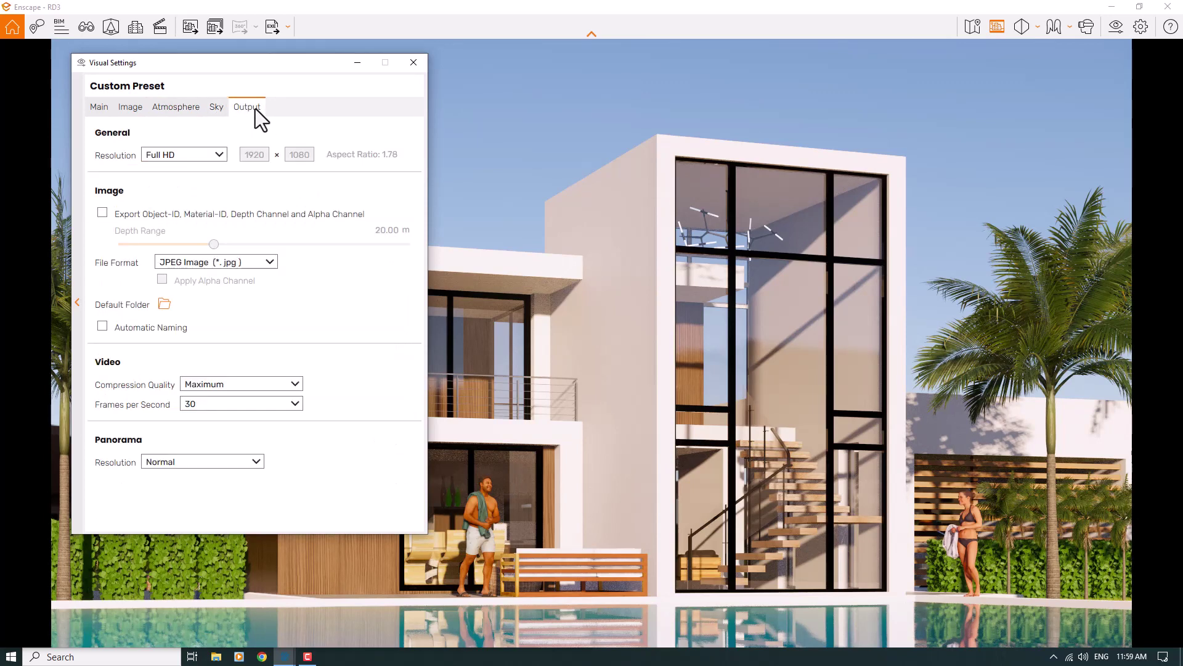
pyautogui.click(95, 108)
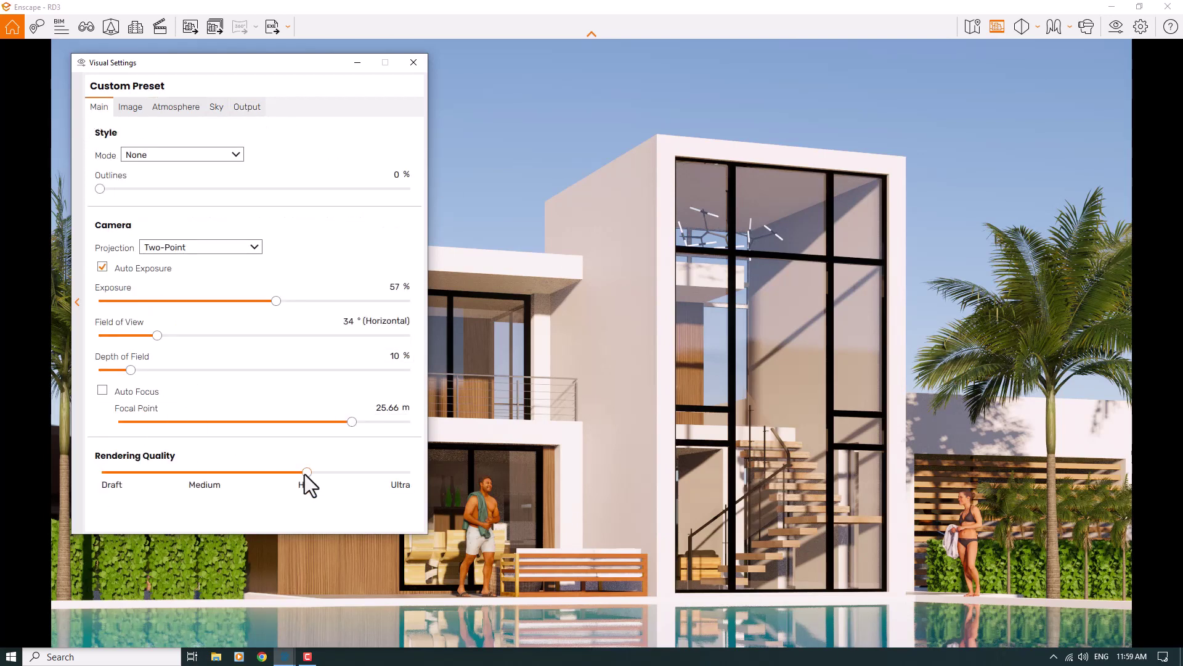
pyautogui.moveTo(307, 473); pyautogui.dragTo(465, 483)
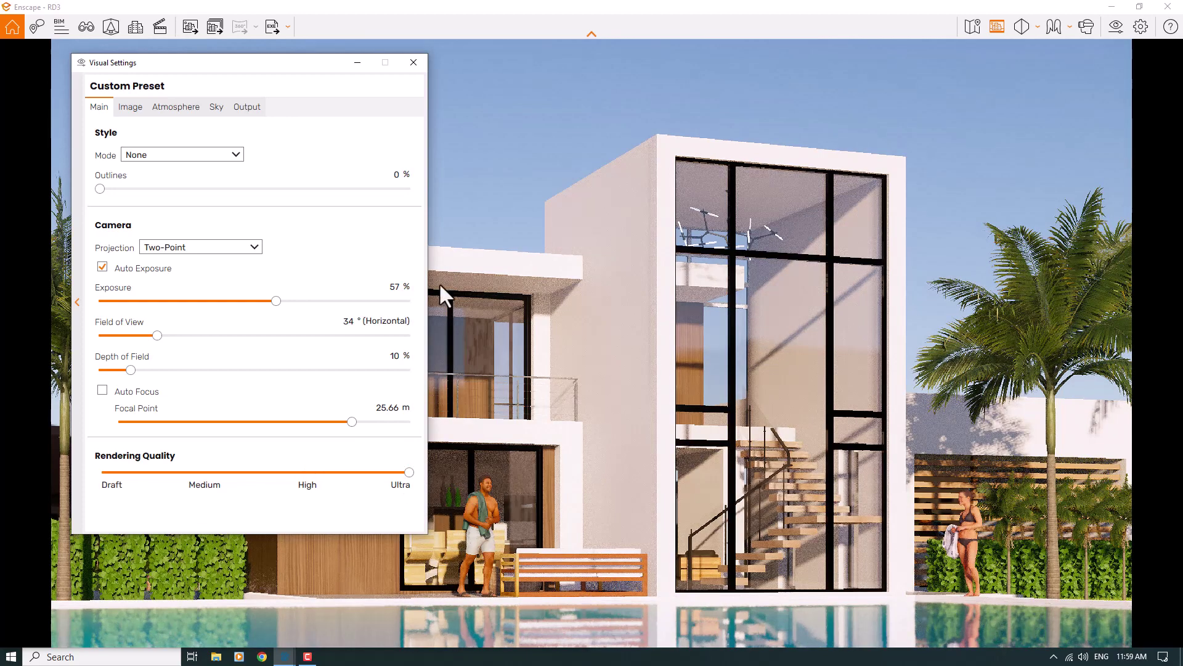
pyautogui.click(412, 61)
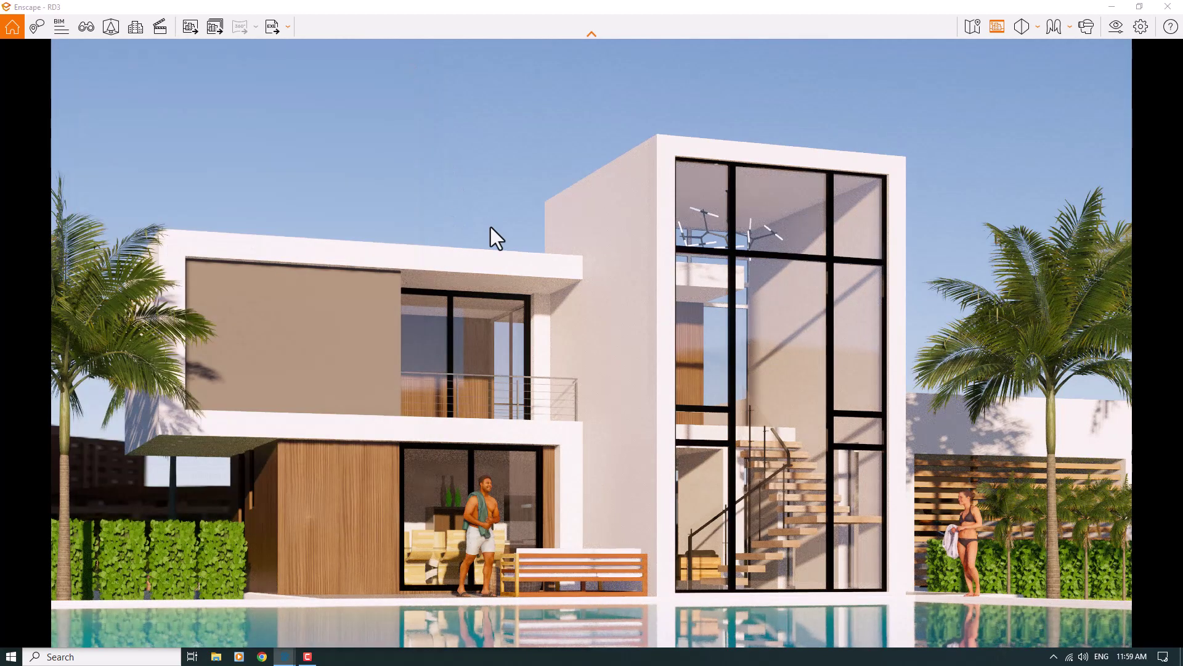
# Step: Shift the camera view of the villa slightly and render it as a still image
pyautogui.moveTo(491, 228); pyautogui.dragTo(500, 232)
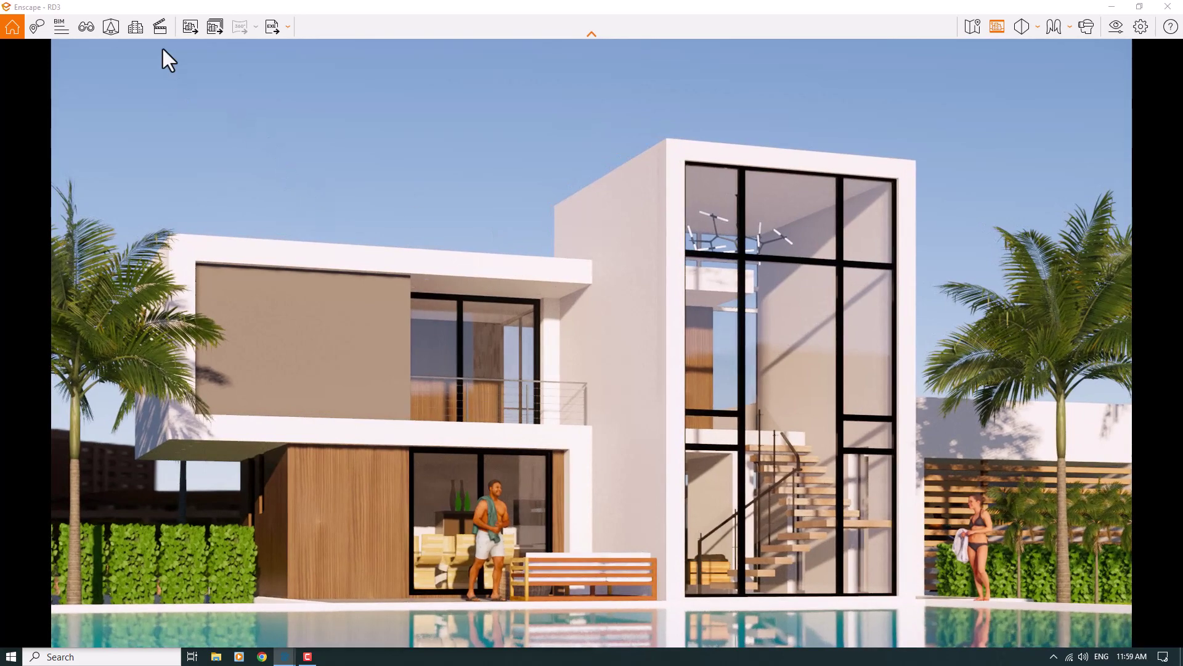
pyautogui.click(187, 22)
pyautogui.click(487, 326)
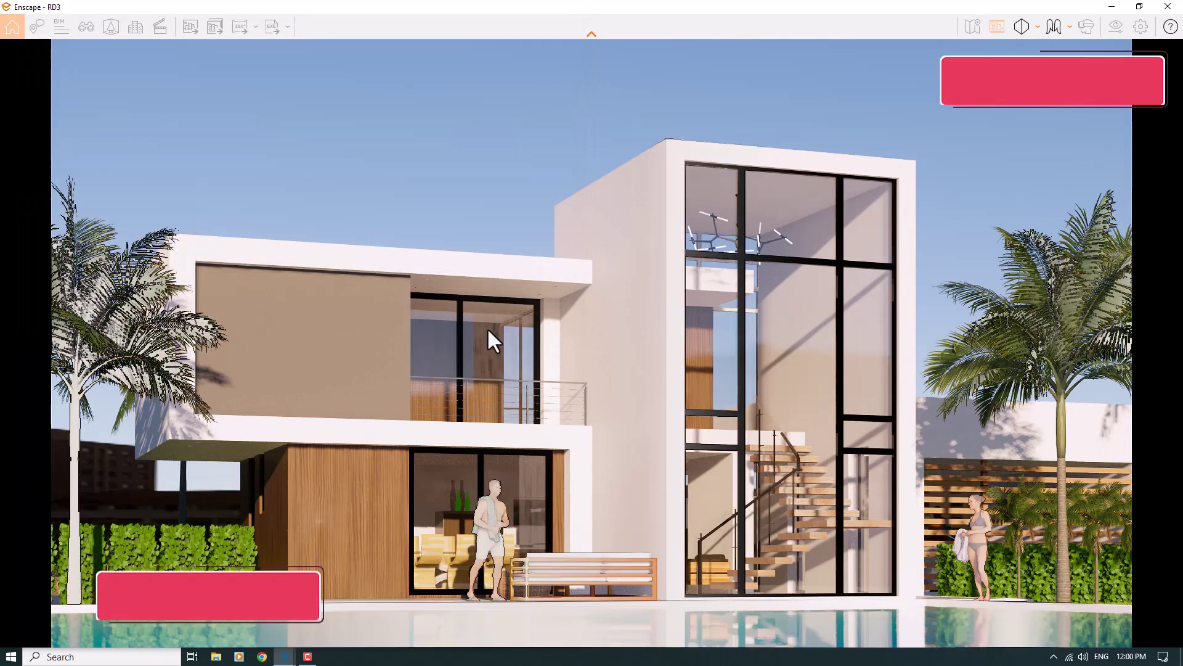